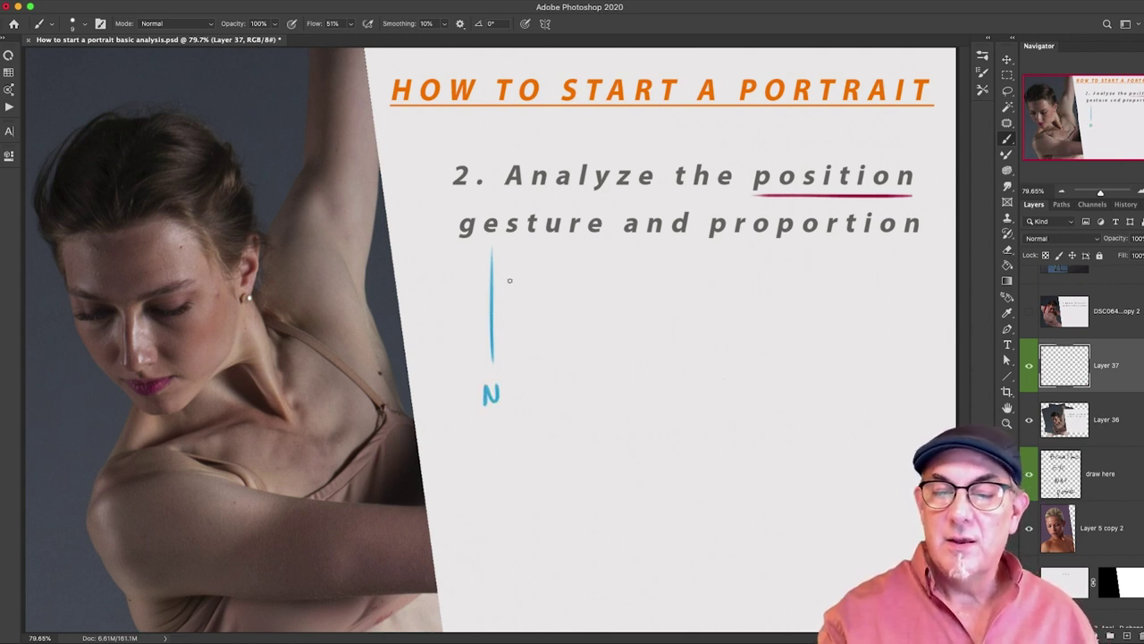
Sketch a blue oval head around the vertical line above the N and cross it with a horizontal eye line
mouse_move(465, 312)
mouse_down()
mouse_move(472, 265)
mouse_move(493, 252)
mouse_move(524, 298)
mouse_move(490, 349)
mouse_move(535, 297)
mouse_up()
drag(494, 261, 493, 242)
drag(447, 299, 536, 295)
Sketch a second head beside the neutral one, with a vertical axis, an oval and a downward-bowed eye line for the forward tilt
drag(602, 257, 603, 364)
drag(604, 278, 604, 368)
drag(604, 258, 602, 385)
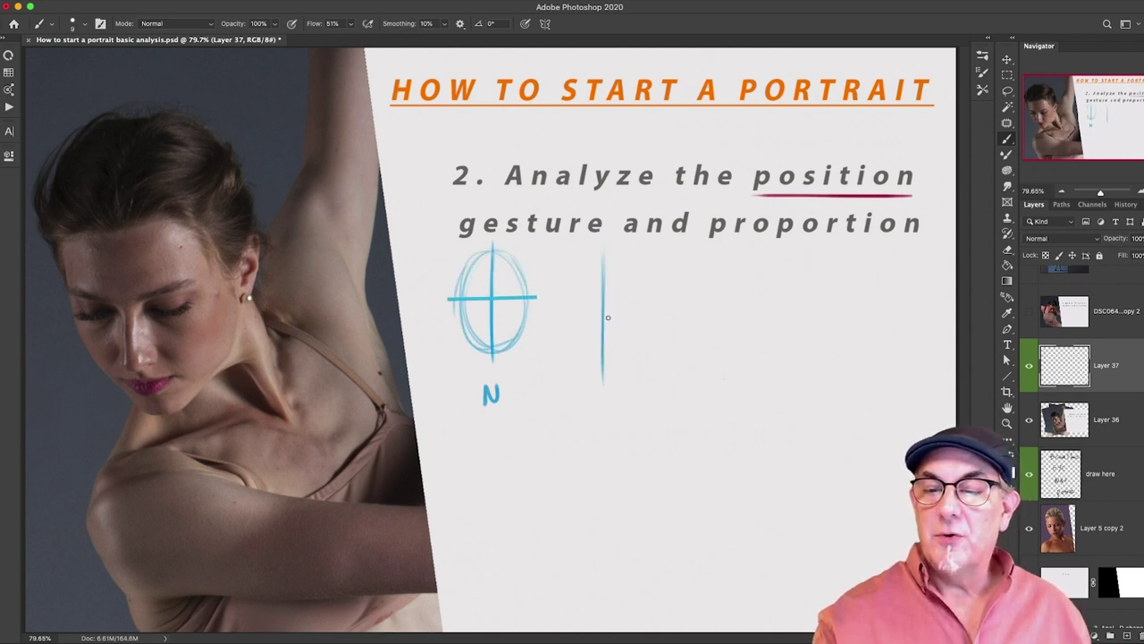
mouse_move(586, 268)
mouse_down()
mouse_move(644, 331)
mouse_move(640, 309)
mouse_up()
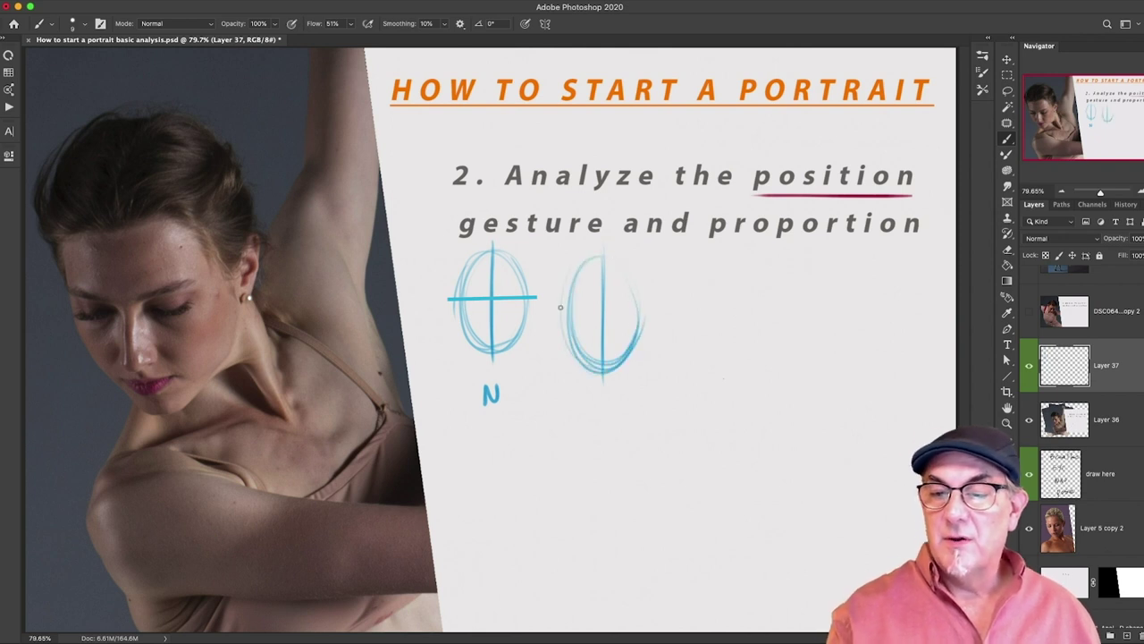
drag(574, 322, 636, 320)
mouse_move(566, 317)
mouse_down()
mouse_move(628, 335)
mouse_move(604, 329)
mouse_up()
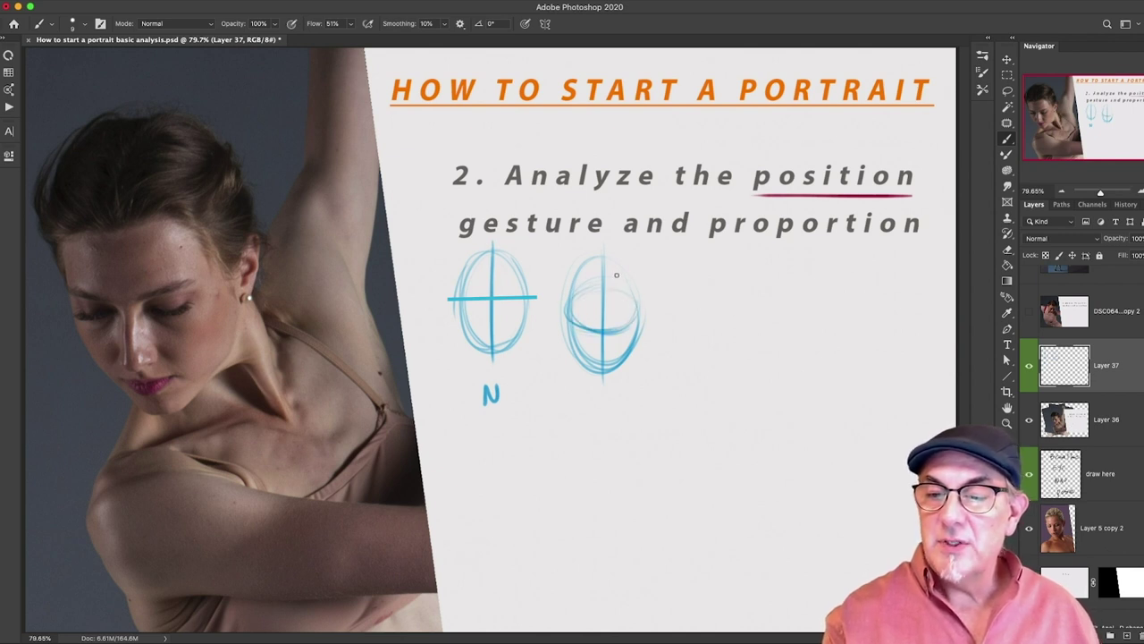
drag(604, 237, 602, 393)
drag(604, 334, 600, 403)
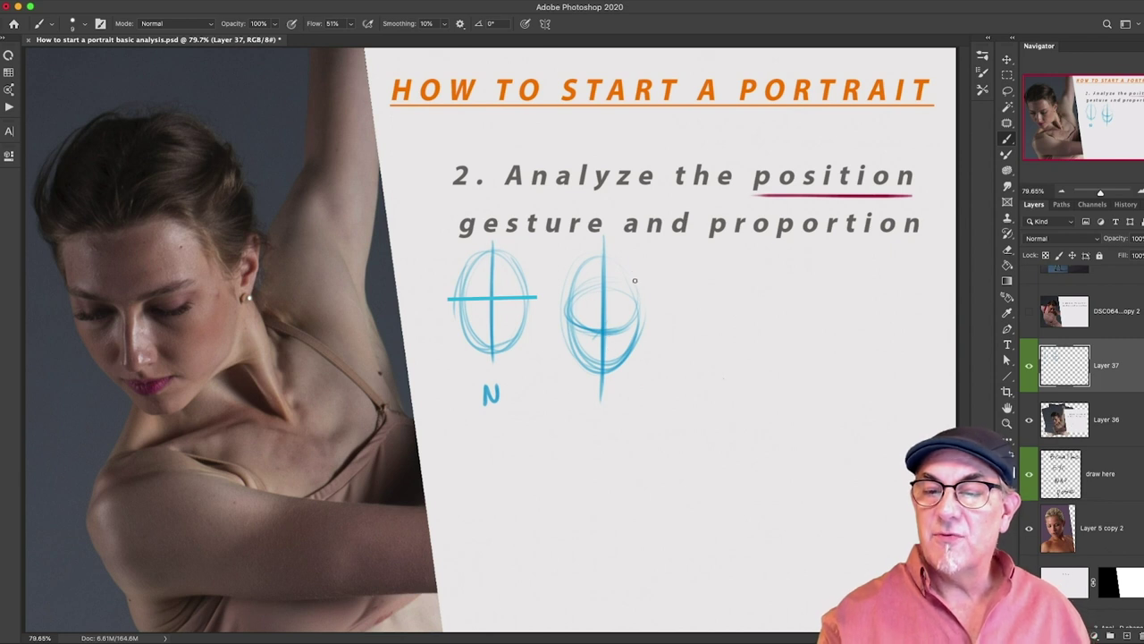
mouse_move(622, 254)
mouse_down()
mouse_move(643, 330)
mouse_move(640, 289)
mouse_up()
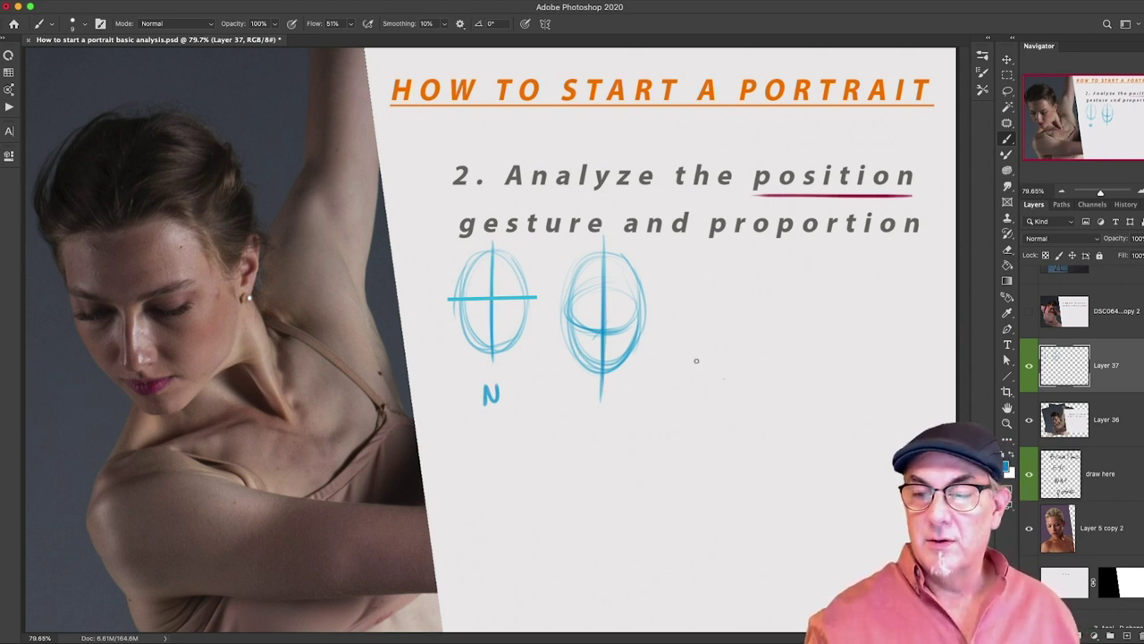
Sketch a third oval head beside the second and label the second head F and the third B
drag(690, 268, 736, 347)
drag(679, 320, 743, 295)
drag(707, 255, 747, 310)
mouse_move(599, 407)
mouse_down()
mouse_move(598, 430)
mouse_move(616, 407)
mouse_up()
drag(594, 421, 609, 420)
mouse_move(695, 396)
mouse_down()
mouse_move(706, 404)
mouse_move(698, 415)
mouse_up()
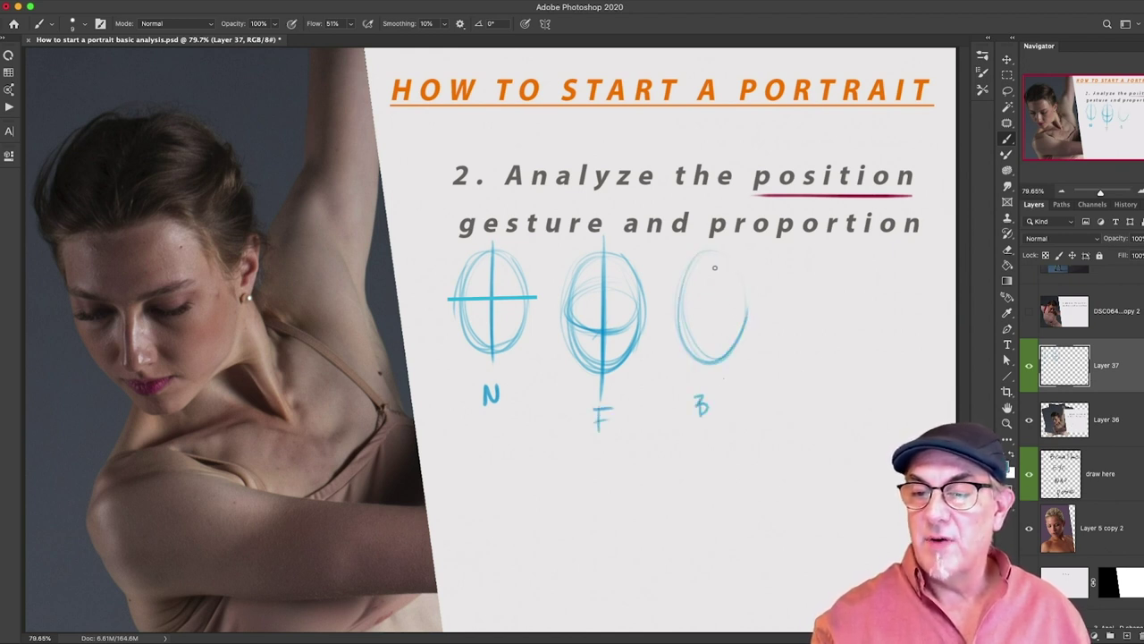
Add a vertical axis and an upward-bowed eye line to the B head and reinforce its oval
drag(707, 238, 713, 379)
mouse_move(674, 335)
mouse_down()
mouse_move(746, 295)
mouse_move(680, 280)
mouse_move(741, 330)
mouse_up()
drag(686, 263, 701, 358)
drag(724, 253, 744, 332)
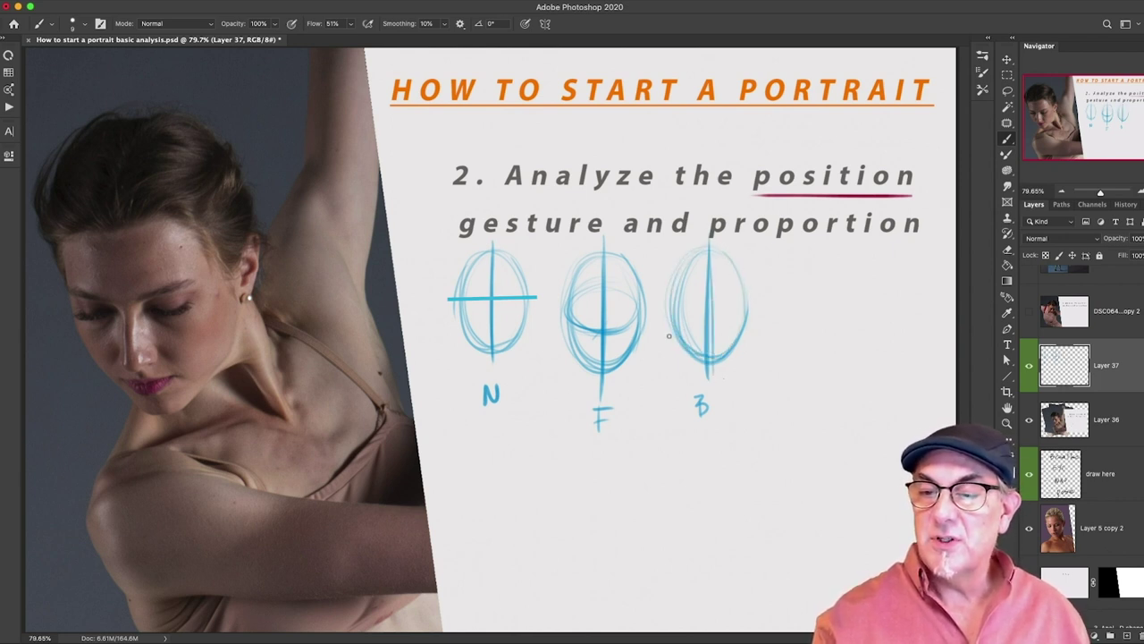
drag(711, 254, 712, 344)
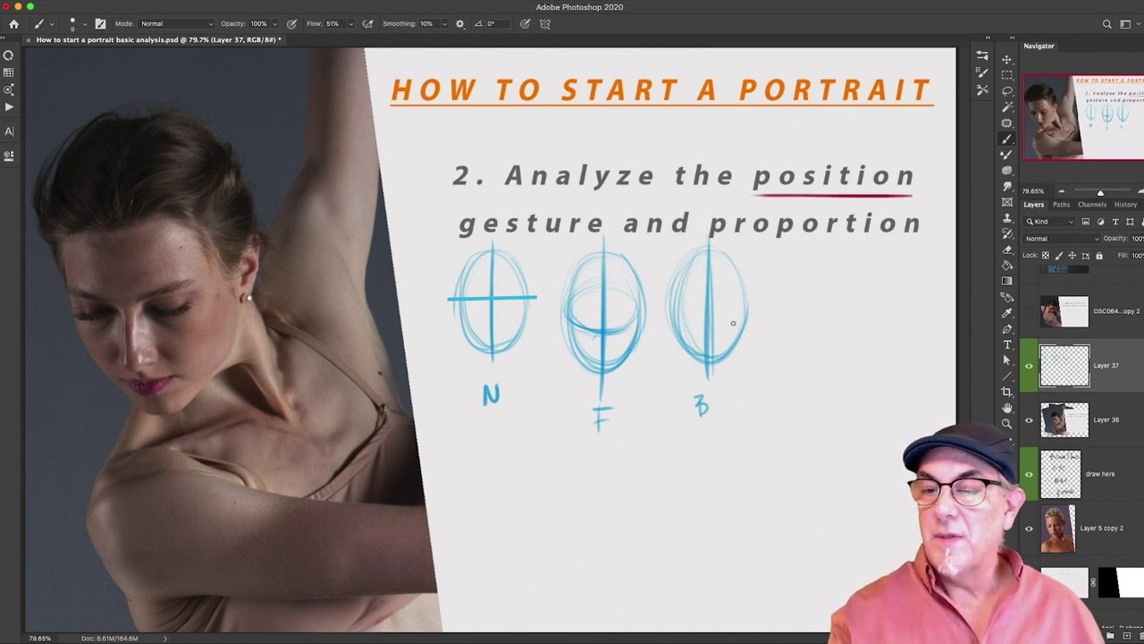
mouse_move(700, 286)
mouse_down()
mouse_move(726, 306)
mouse_move(722, 284)
mouse_move(695, 307)
mouse_move(748, 295)
mouse_move(669, 301)
mouse_move(748, 302)
mouse_move(741, 293)
mouse_move(698, 323)
mouse_move(746, 311)
mouse_move(666, 310)
mouse_move(735, 320)
mouse_up()
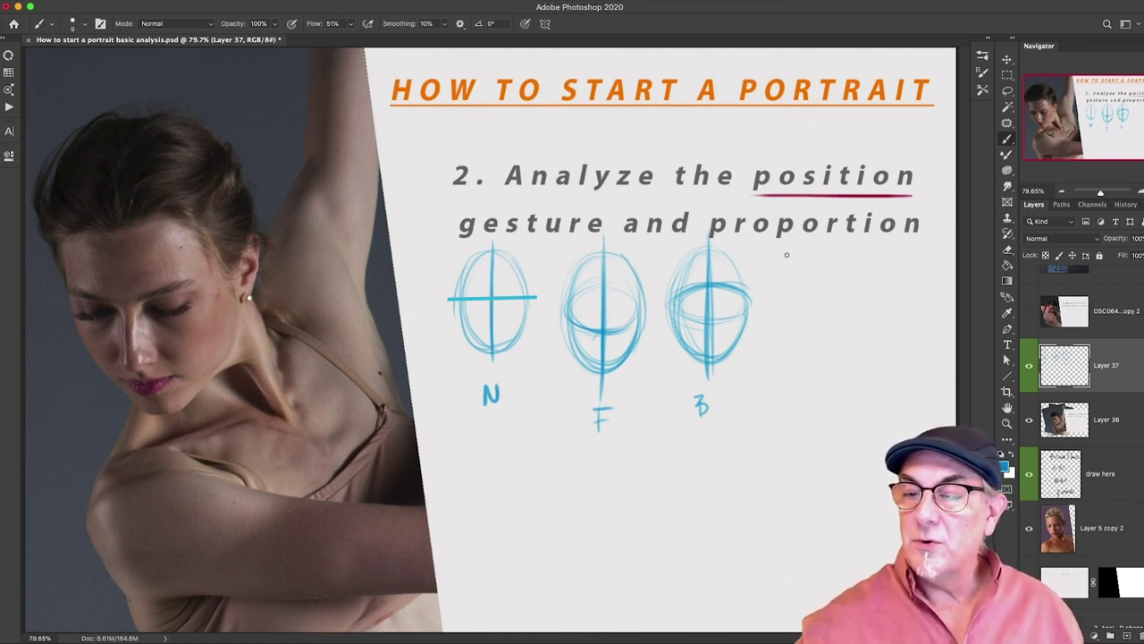
Sketch a fourth head on an axis slanting down to the right, label it L and add a tilted eye line
drag(786, 260, 821, 365)
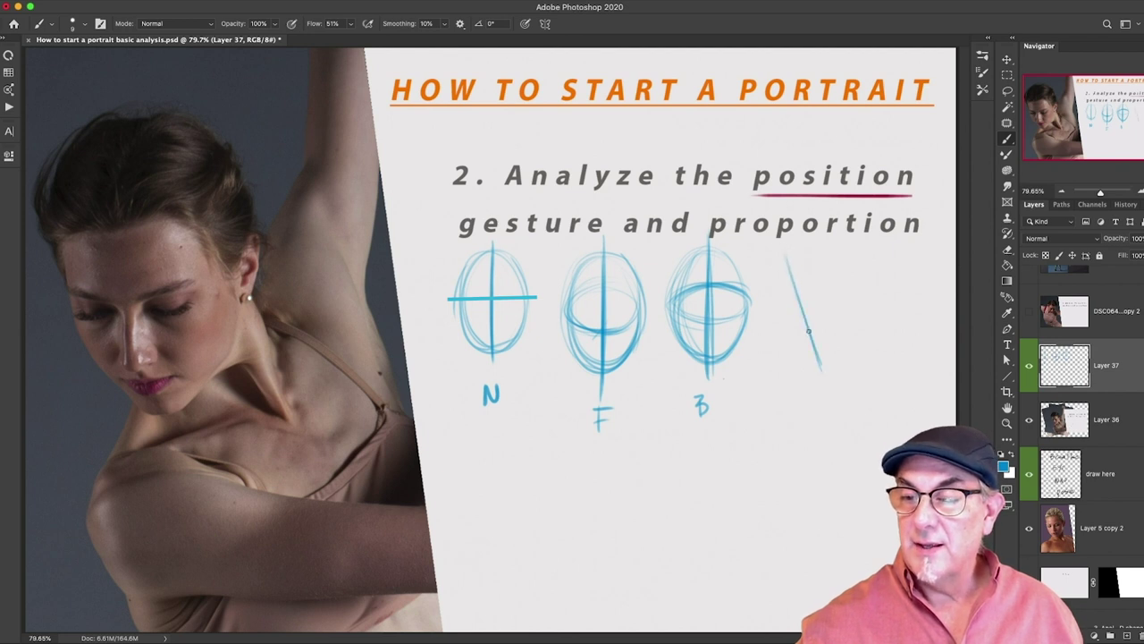
drag(771, 297, 840, 306)
drag(796, 261, 806, 359)
mouse_move(773, 286)
mouse_down()
mouse_move(838, 309)
mouse_move(780, 337)
mouse_up()
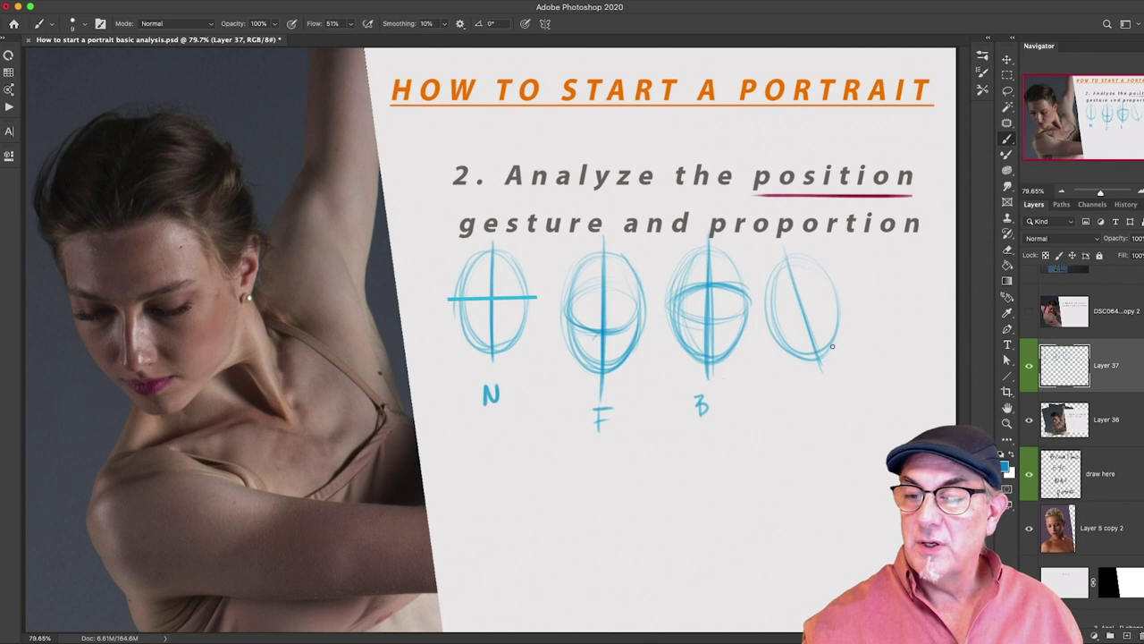
drag(812, 390, 816, 412)
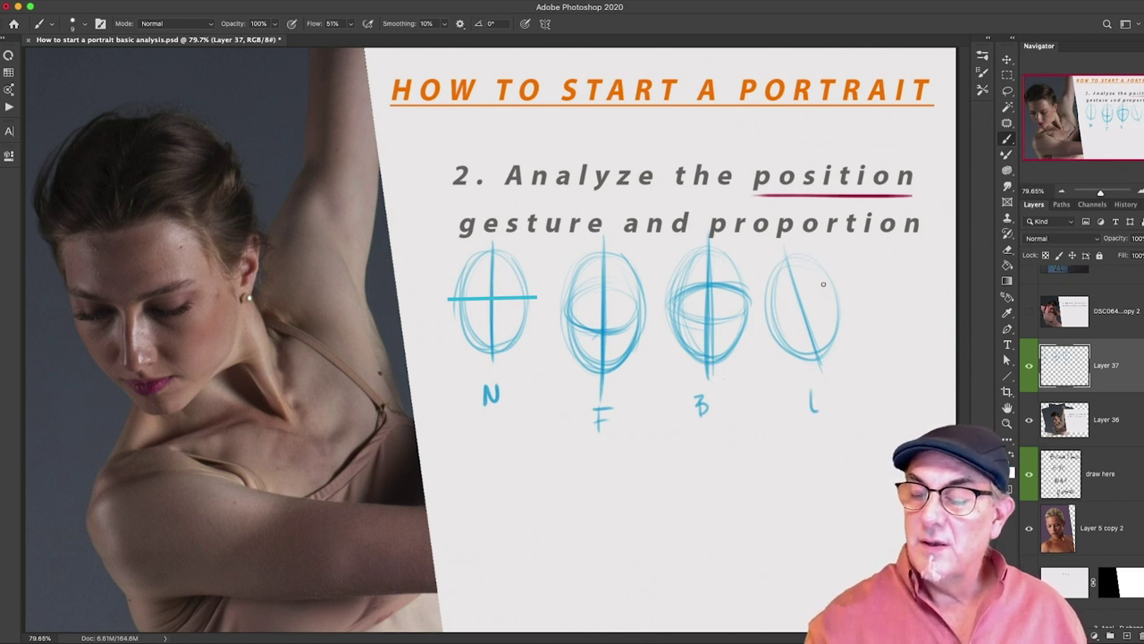
drag(821, 293, 777, 305)
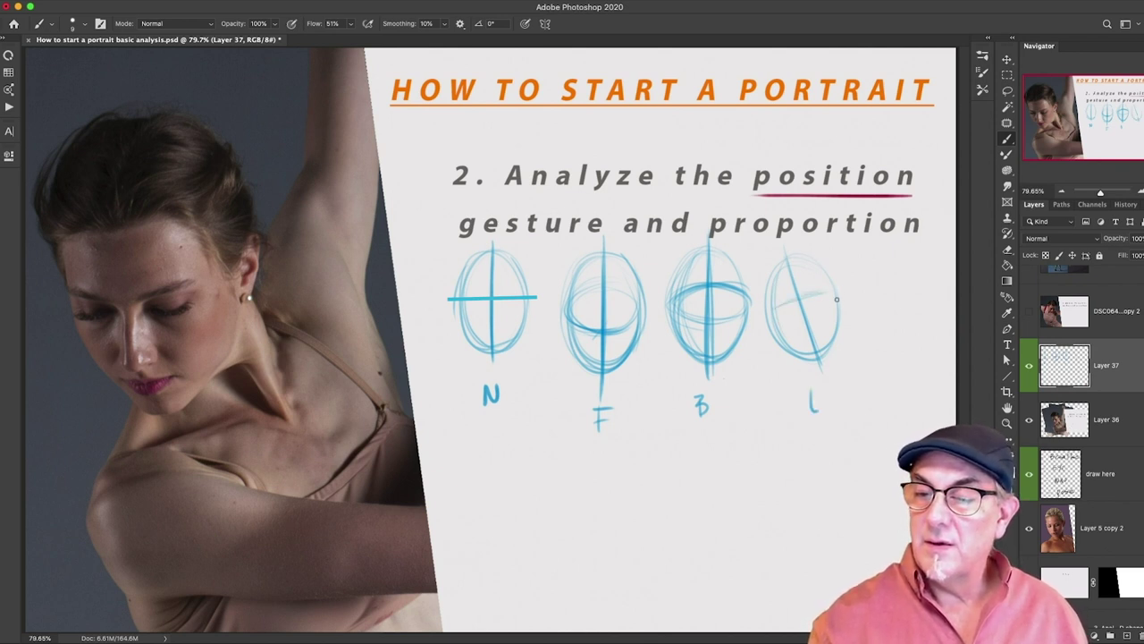
Sketch a fifth head on an axis slanting down to the left, with a tilted eye line and the label R
drag(917, 255, 885, 357)
mouse_move(911, 252)
mouse_down()
mouse_move(898, 350)
mouse_move(907, 248)
mouse_move(908, 354)
mouse_move(903, 256)
mouse_move(930, 335)
mouse_up()
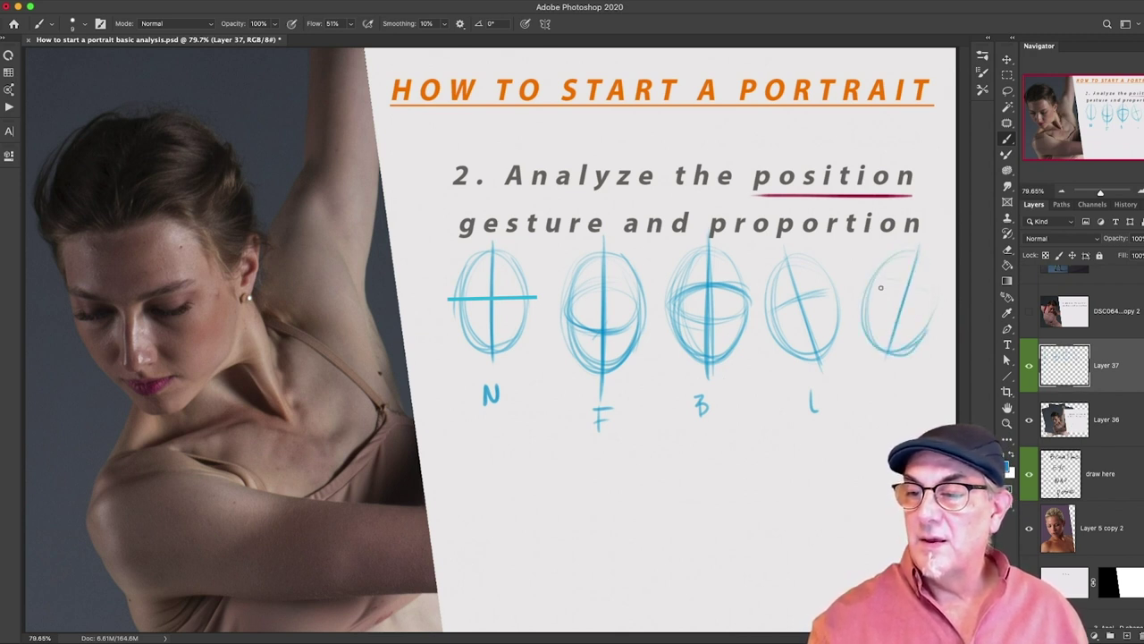
drag(873, 291, 935, 309)
drag(917, 249, 886, 361)
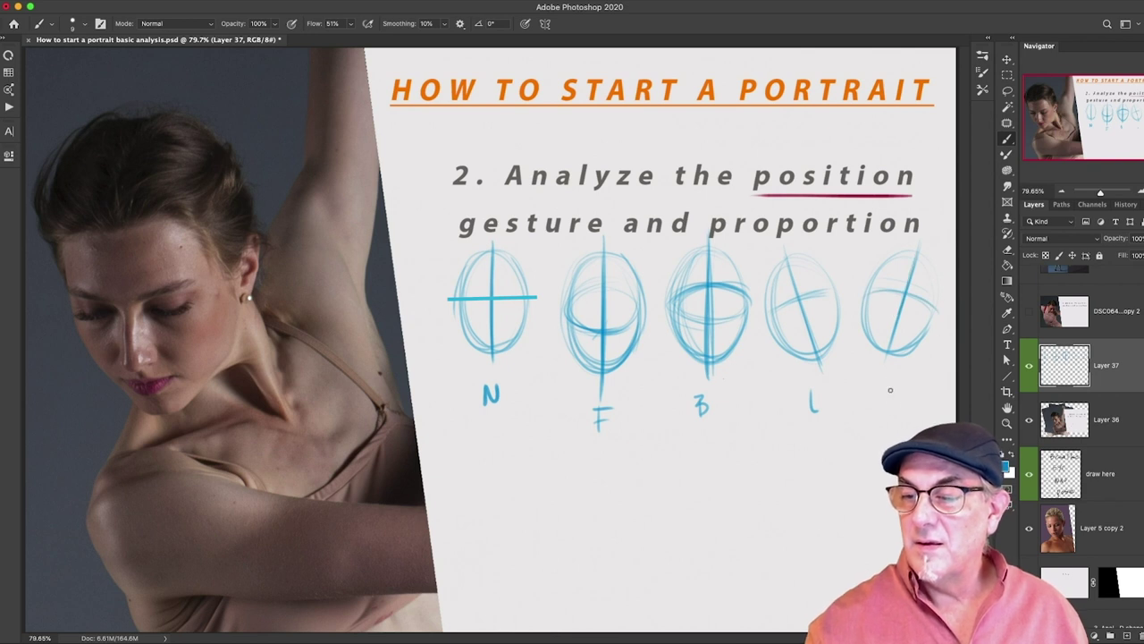
mouse_move(921, 254)
mouse_down()
mouse_move(937, 282)
mouse_move(925, 346)
mouse_move(928, 257)
mouse_move(889, 350)
mouse_move(922, 254)
mouse_move(909, 350)
mouse_up()
Reinforce the outline, eye line and slanted axes of the tilted L and R heads
mouse_move(771, 273)
mouse_down()
mouse_move(812, 258)
mouse_move(843, 288)
mouse_move(831, 269)
mouse_move(799, 350)
mouse_up()
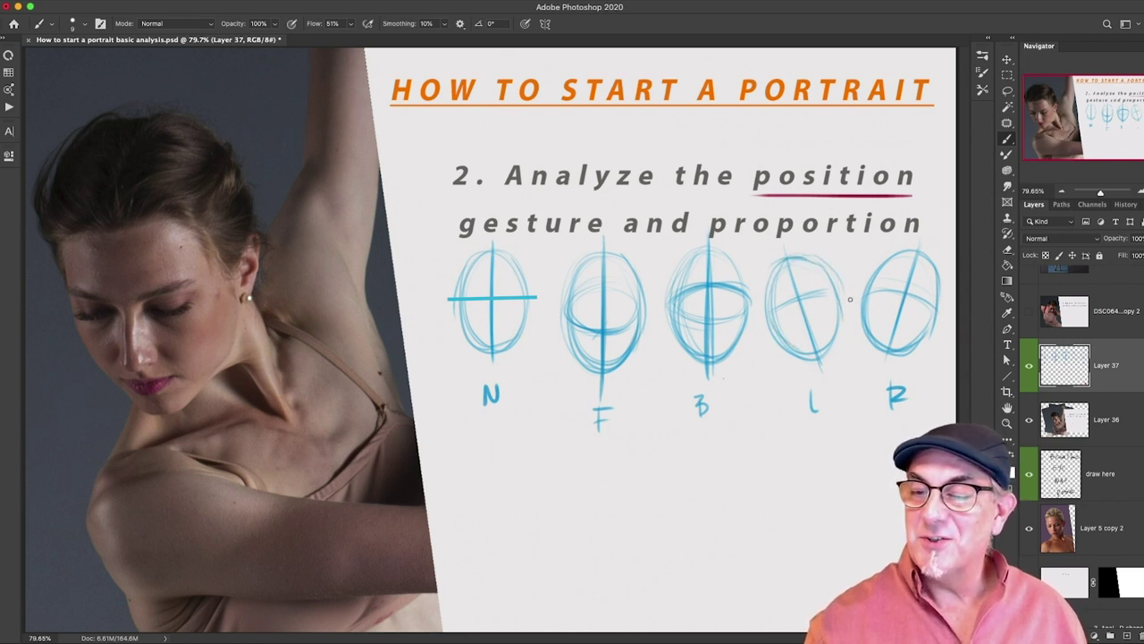
drag(777, 306, 840, 290)
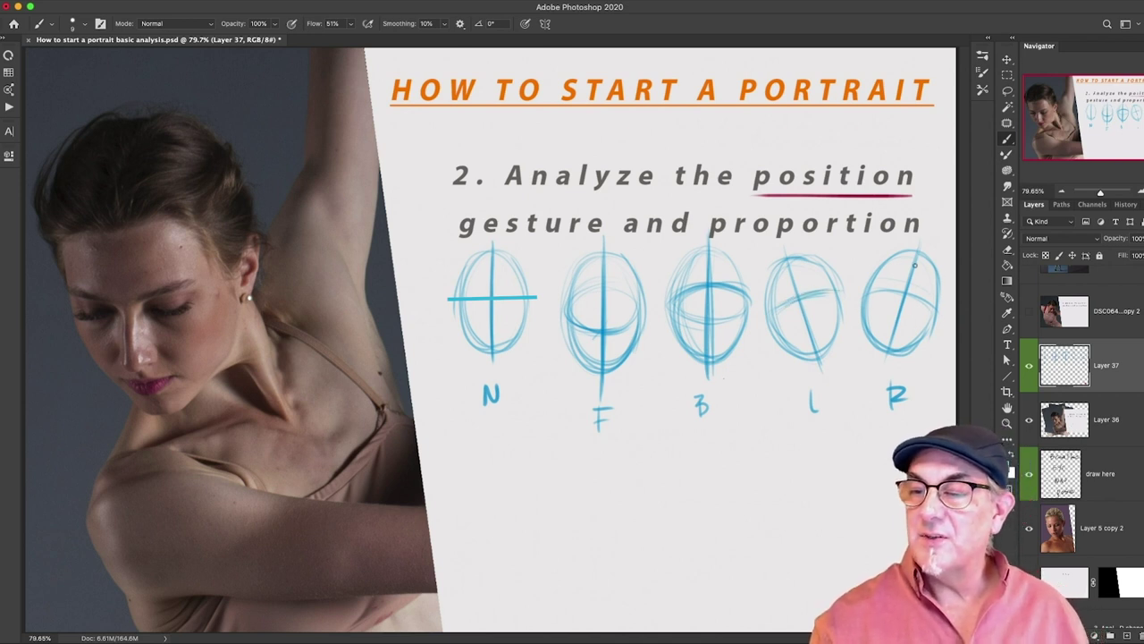
drag(916, 252, 884, 362)
drag(786, 245, 816, 358)
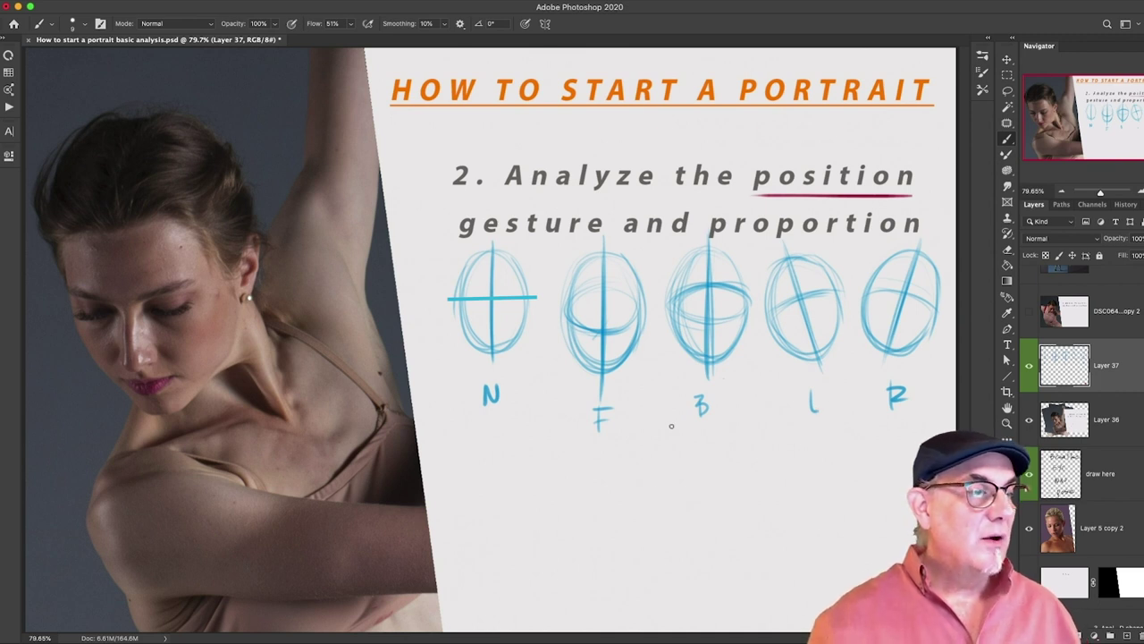
Sketch a left-turned head below the first row with a shifted curved centre line, eye line, direction arrow and the label L
mouse_move(546, 476)
mouse_down()
mouse_move(544, 590)
mouse_move(539, 432)
mouse_move(545, 585)
mouse_move(535, 492)
mouse_move(559, 444)
mouse_move(541, 576)
mouse_move(541, 454)
mouse_move(542, 561)
mouse_move(551, 450)
mouse_move(565, 574)
mouse_move(581, 462)
mouse_move(533, 457)
mouse_move(529, 572)
mouse_up()
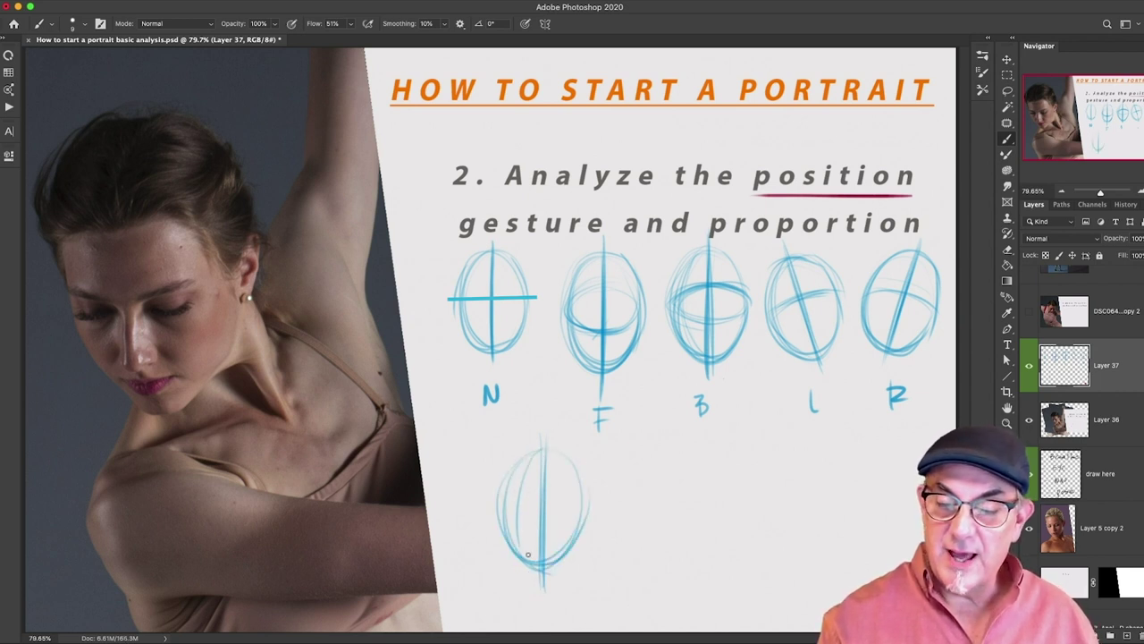
mouse_move(542, 454)
mouse_down()
mouse_move(520, 538)
mouse_move(526, 518)
mouse_move(517, 521)
mouse_move(537, 568)
mouse_up()
drag(540, 451, 542, 554)
mouse_move(574, 512)
mouse_down()
mouse_move(548, 514)
mouse_move(577, 513)
mouse_up()
drag(497, 508, 578, 517)
mouse_move(502, 494)
mouse_down()
mouse_move(561, 515)
mouse_move(509, 514)
mouse_move(476, 532)
mouse_move(493, 537)
mouse_up()
drag(534, 596, 543, 612)
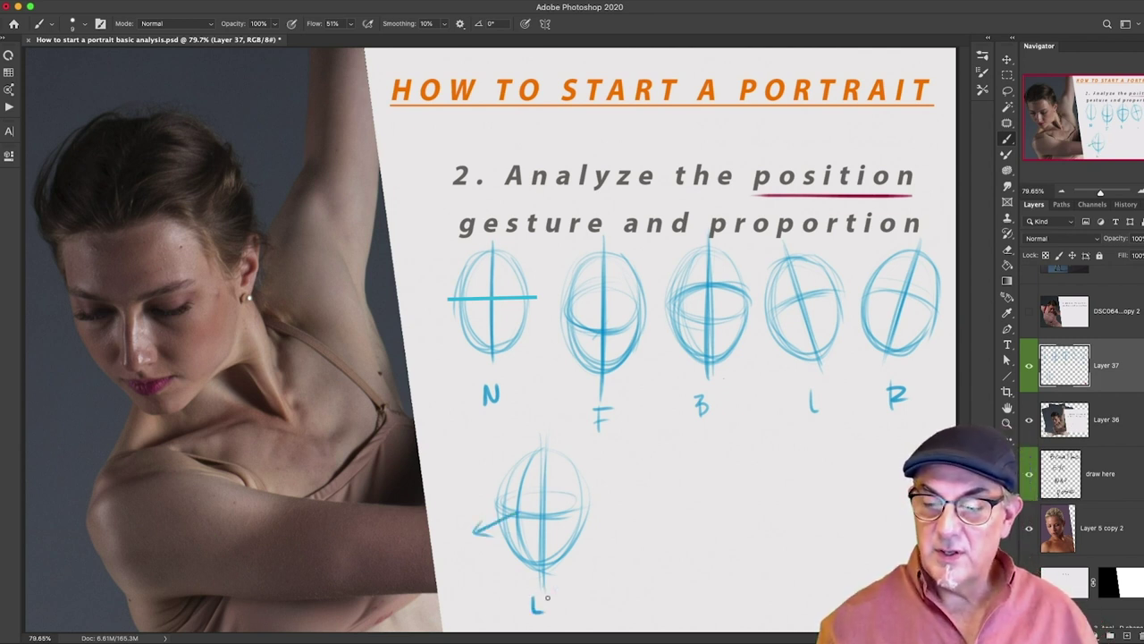
Sketch another head beside the left-turned one, with a strong vertical axis and an oval outline
drag(693, 459, 689, 518)
drag(688, 436, 688, 565)
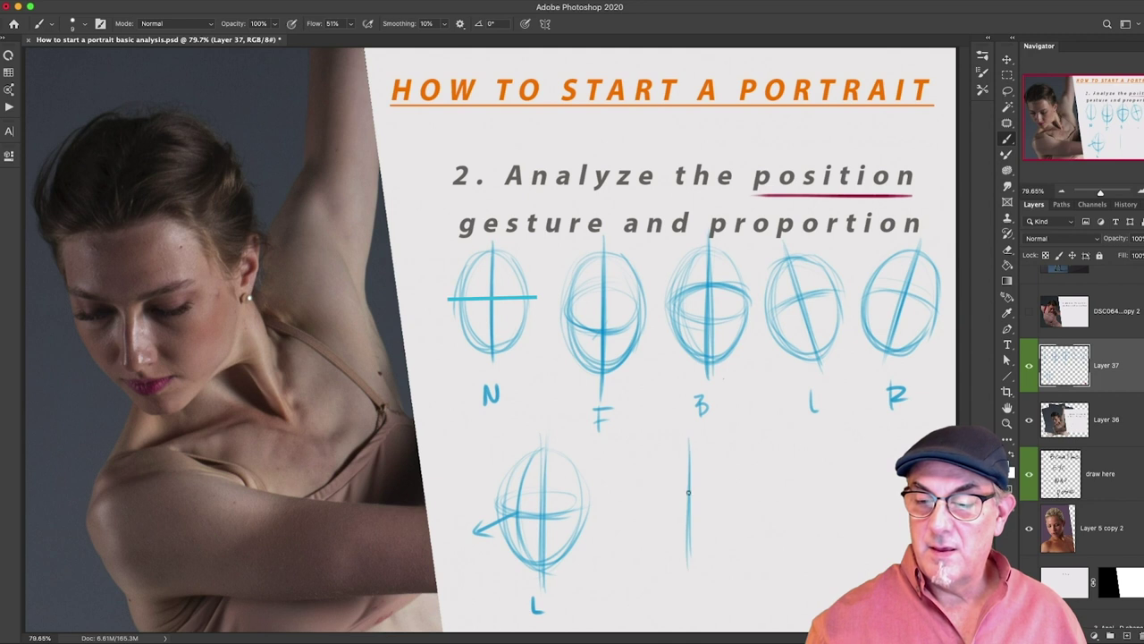
drag(687, 441, 688, 561)
drag(689, 465, 691, 565)
mouse_move(655, 487)
mouse_down()
mouse_move(702, 561)
mouse_move(723, 528)
mouse_up()
drag(662, 467, 724, 495)
drag(651, 493, 715, 446)
mouse_move(652, 469)
mouse_down()
mouse_move(700, 448)
mouse_move(687, 443)
mouse_move(684, 568)
mouse_up()
drag(689, 454, 684, 599)
Add a curved centre line shifted right and an eye line to the second lower head, and label it R
drag(693, 443, 700, 564)
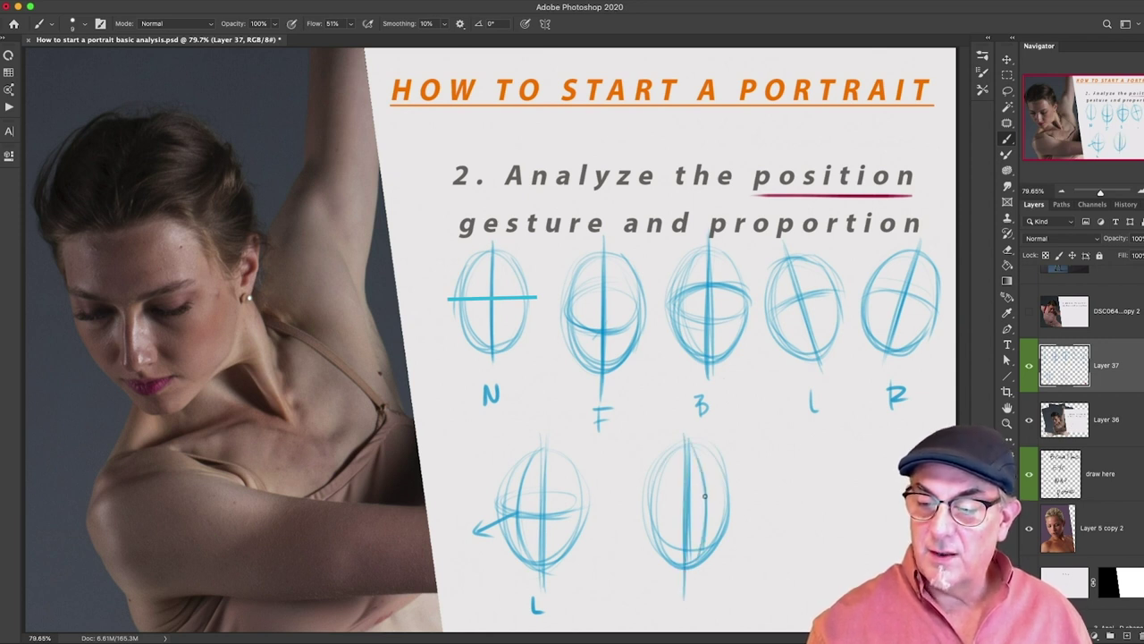
mouse_move(709, 510)
mouse_down()
mouse_move(662, 511)
mouse_move(674, 512)
mouse_up()
mouse_move(697, 592)
mouse_down()
mouse_move(696, 615)
mouse_move(711, 612)
mouse_up()
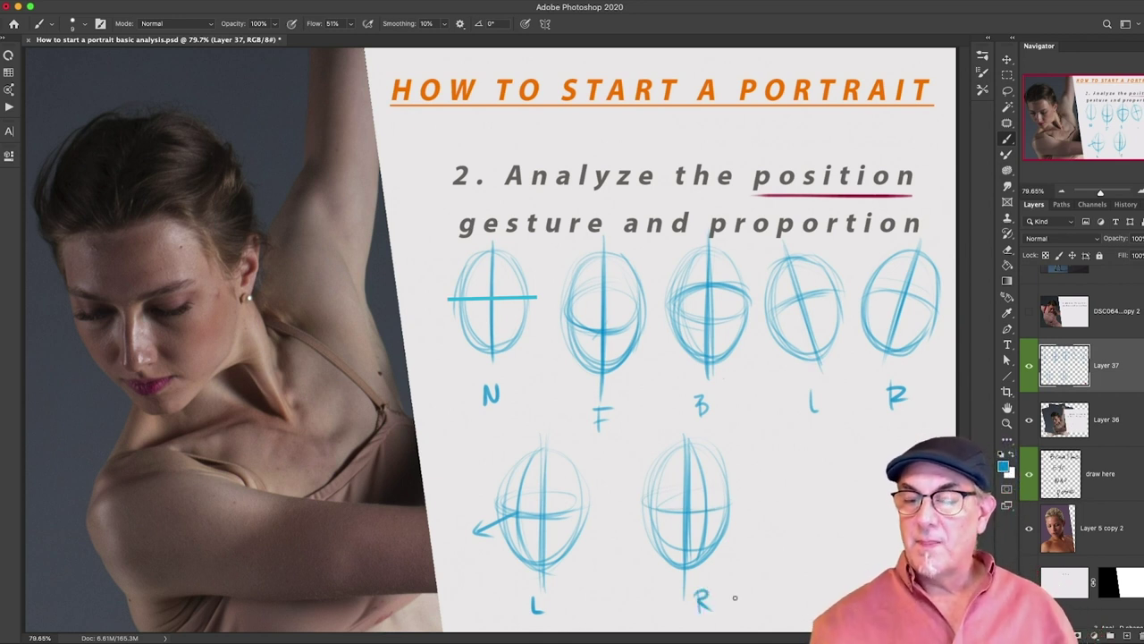
Sketch a third lower head combining tilt and turn, with a slanted axis, curved centre and eye lines and an arrow pointing lower left
drag(839, 445, 796, 583)
drag(830, 470, 802, 535)
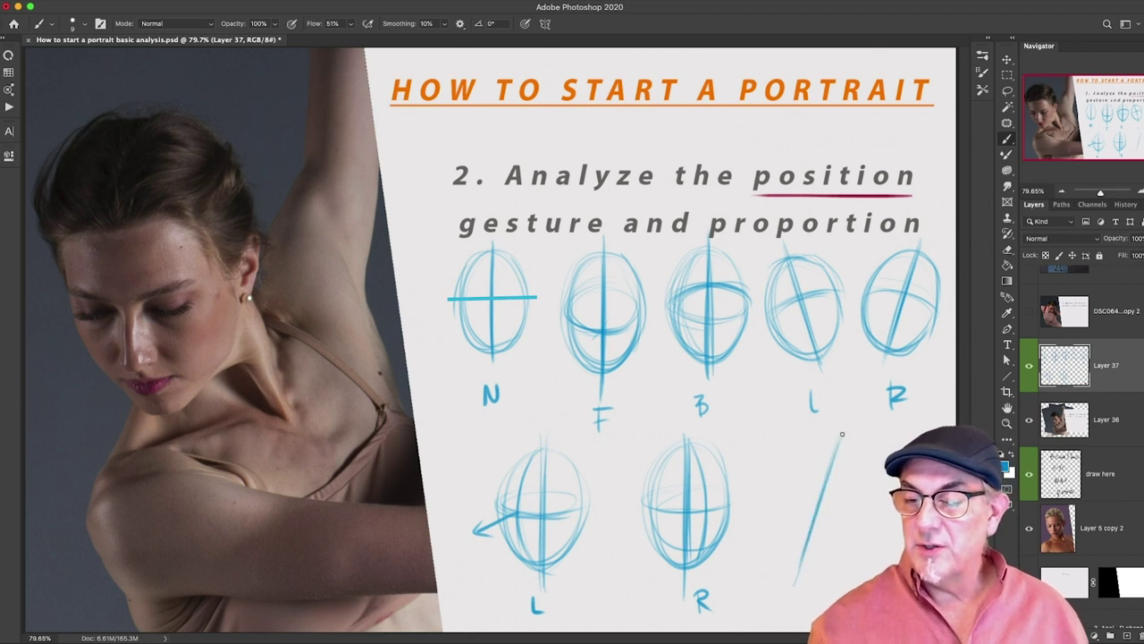
mouse_move(850, 458)
mouse_down()
mouse_move(787, 556)
mouse_move(845, 530)
mouse_move(785, 548)
mouse_move(852, 458)
mouse_move(785, 545)
mouse_move(843, 513)
mouse_up()
mouse_move(789, 473)
mouse_down()
mouse_move(803, 465)
mouse_move(814, 526)
mouse_move(819, 452)
mouse_move(839, 465)
mouse_up()
mouse_move(788, 550)
mouse_down()
mouse_move(815, 452)
mouse_move(792, 534)
mouse_up()
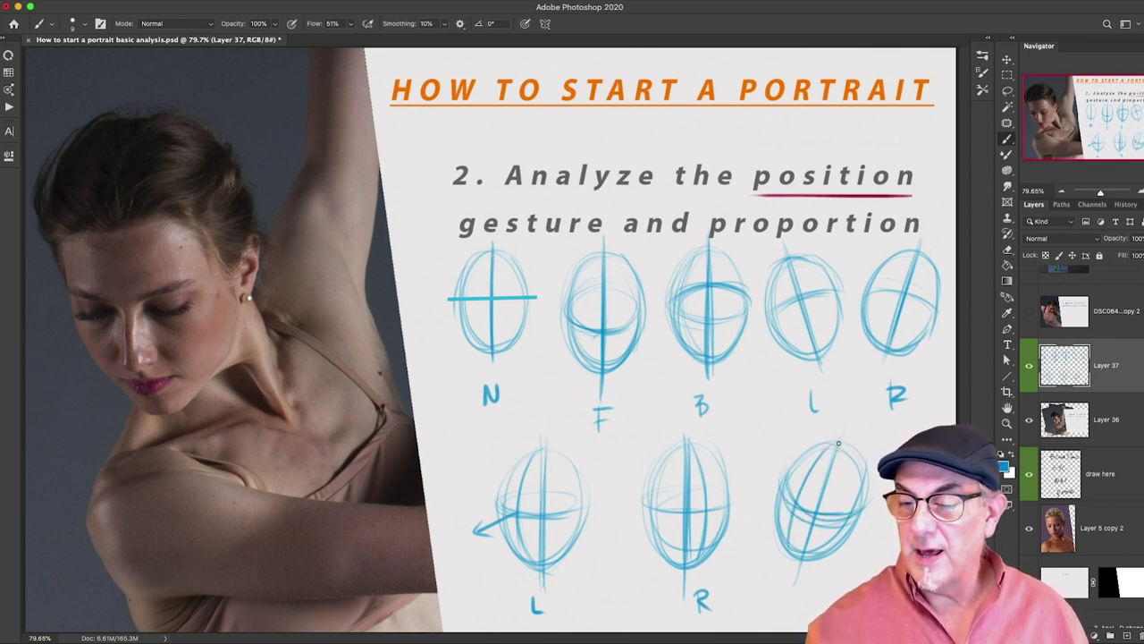
mouse_move(833, 464)
mouse_down()
mouse_move(810, 540)
mouse_move(830, 482)
mouse_move(870, 464)
mouse_up()
mouse_move(792, 505)
mouse_down()
mouse_move(754, 533)
mouse_move(765, 541)
mouse_up()
mouse_move(807, 473)
mouse_down()
mouse_move(818, 514)
mouse_move(797, 562)
mouse_up()
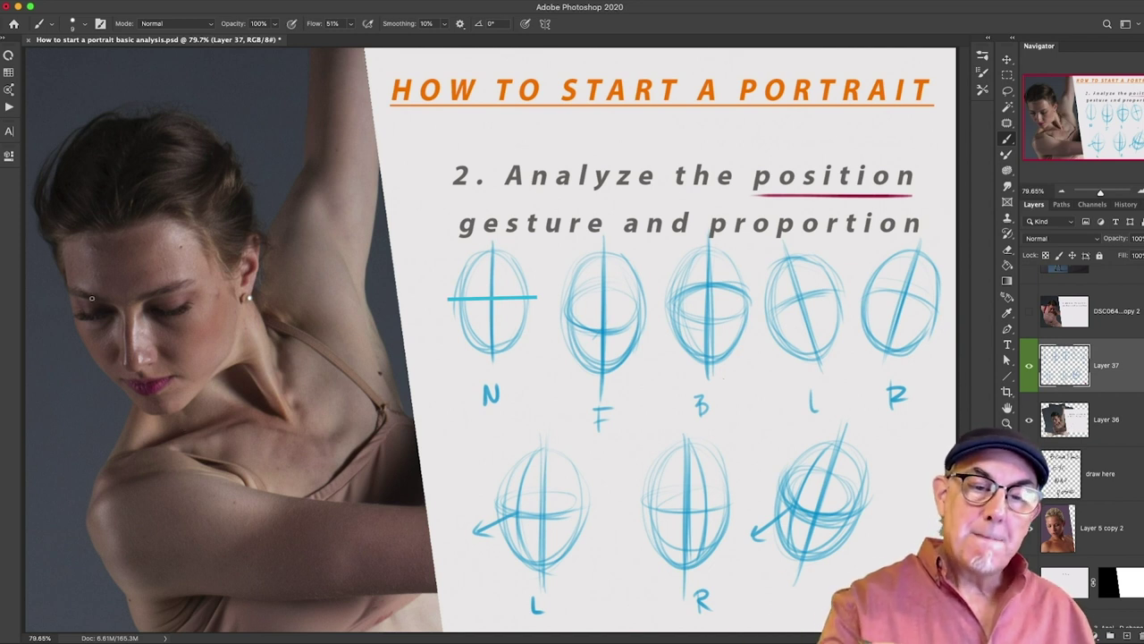
Draw a red oval around the model's head in the photo and a slanted axis from crown to chin
mouse_move(60, 242)
mouse_down()
mouse_move(89, 340)
mouse_move(64, 282)
mouse_up()
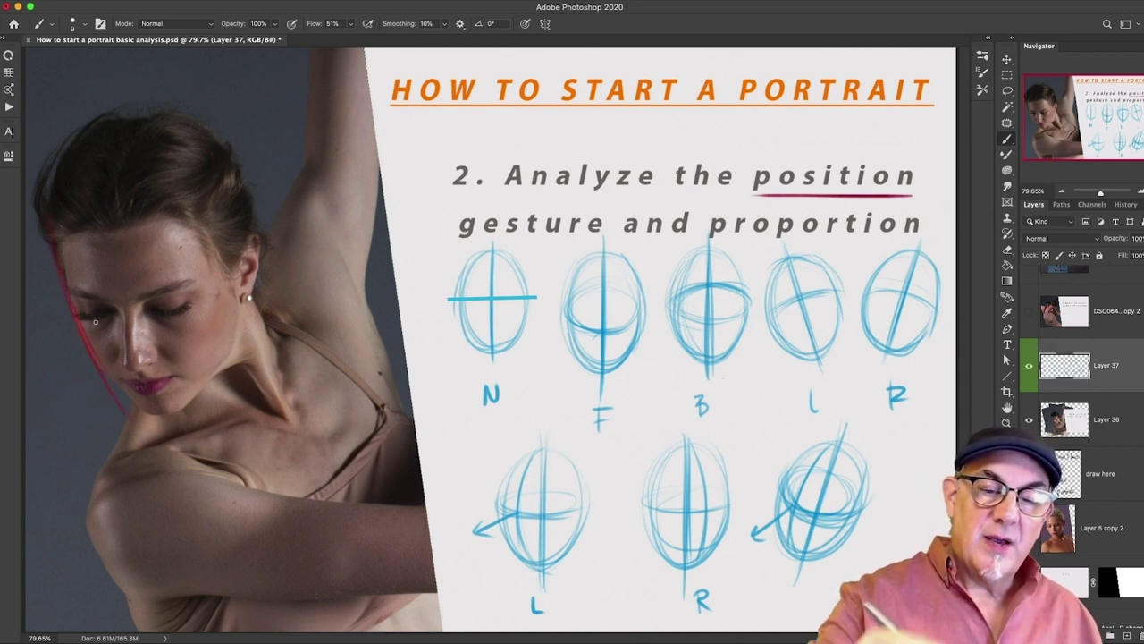
mouse_move(87, 159)
mouse_down()
mouse_move(166, 410)
mouse_move(102, 380)
mouse_move(174, 398)
mouse_move(139, 235)
mouse_up()
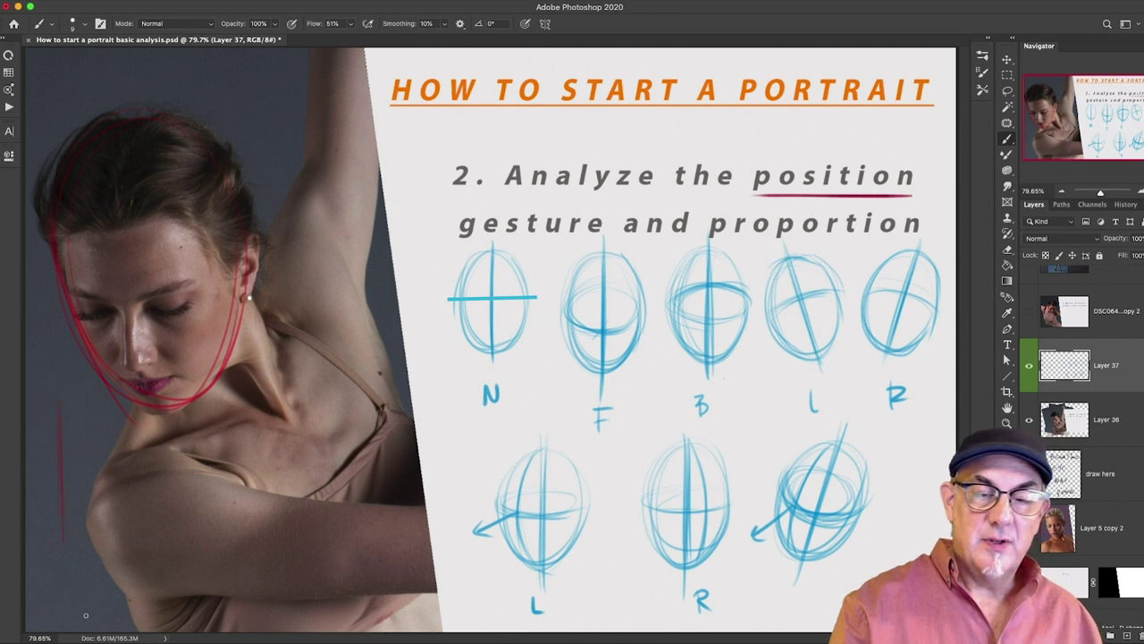
drag(93, 129, 170, 376)
mouse_move(92, 99)
mouse_down()
mouse_move(179, 398)
mouse_move(98, 159)
mouse_up()
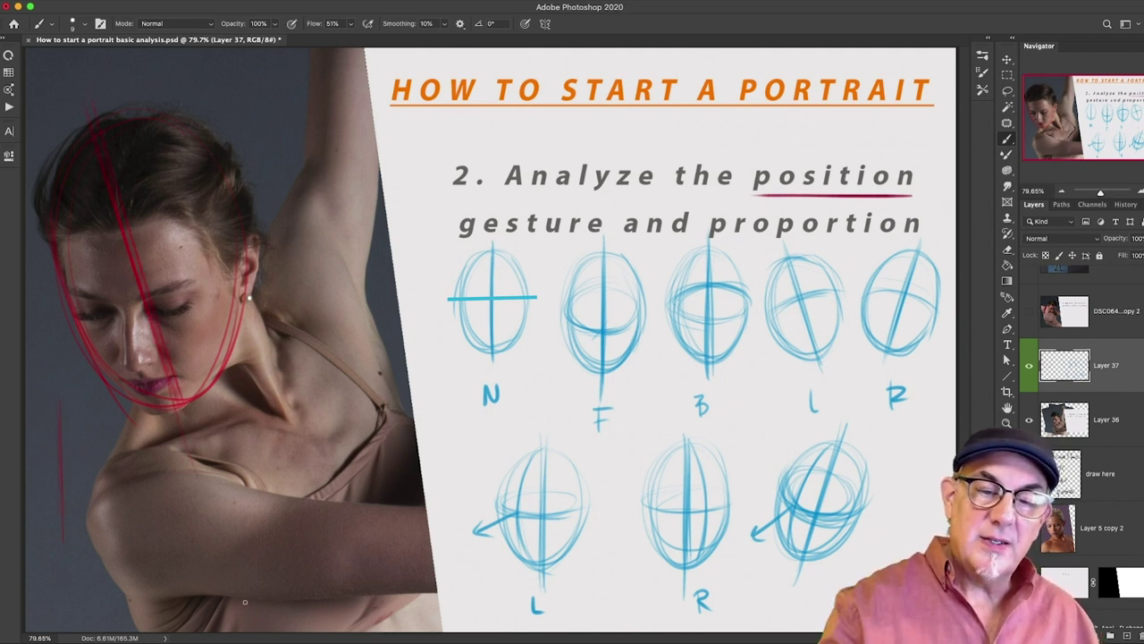
drag(152, 340, 161, 376)
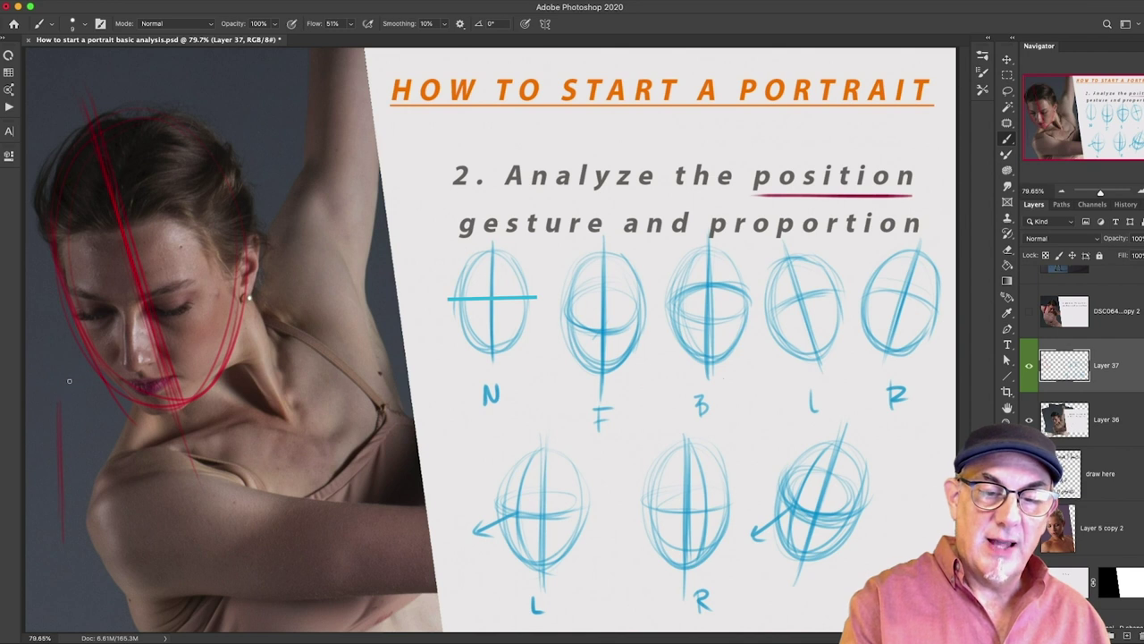
Draw a red curved brow line and off-centre face line over the photo, plus an arrow showing the direction the face points
mouse_move(72, 285)
mouse_down()
mouse_move(224, 264)
mouse_move(193, 285)
mouse_move(220, 267)
mouse_up()
drag(143, 299, 219, 259)
drag(75, 292, 220, 263)
drag(84, 238, 179, 289)
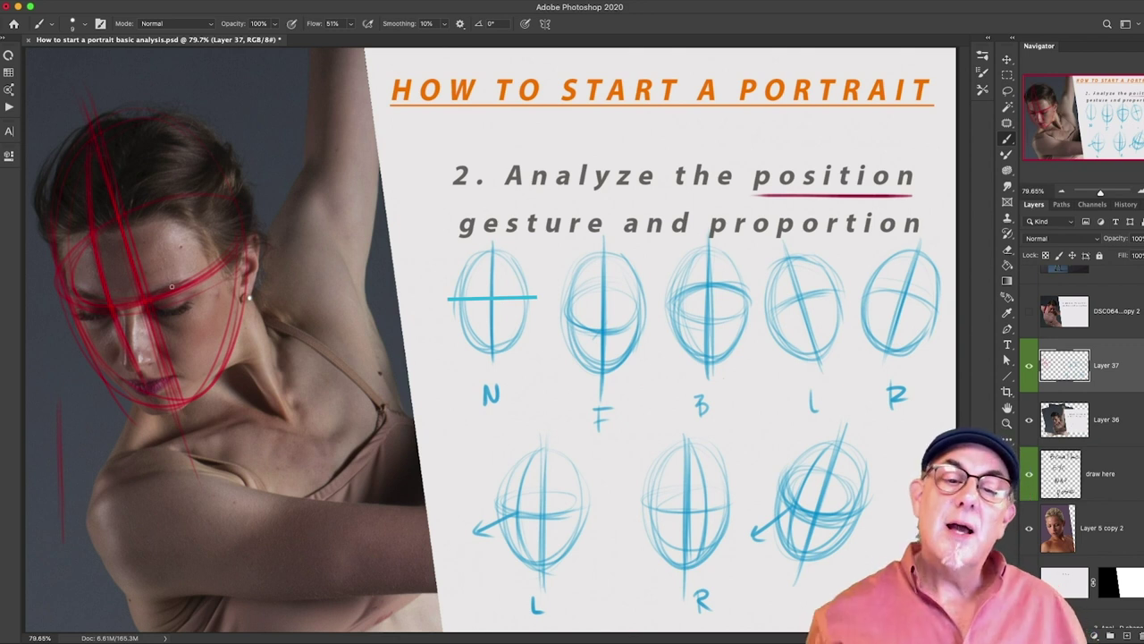
drag(91, 336, 64, 388)
mouse_move(68, 366)
mouse_down()
mouse_move(62, 391)
mouse_move(76, 384)
mouse_up()
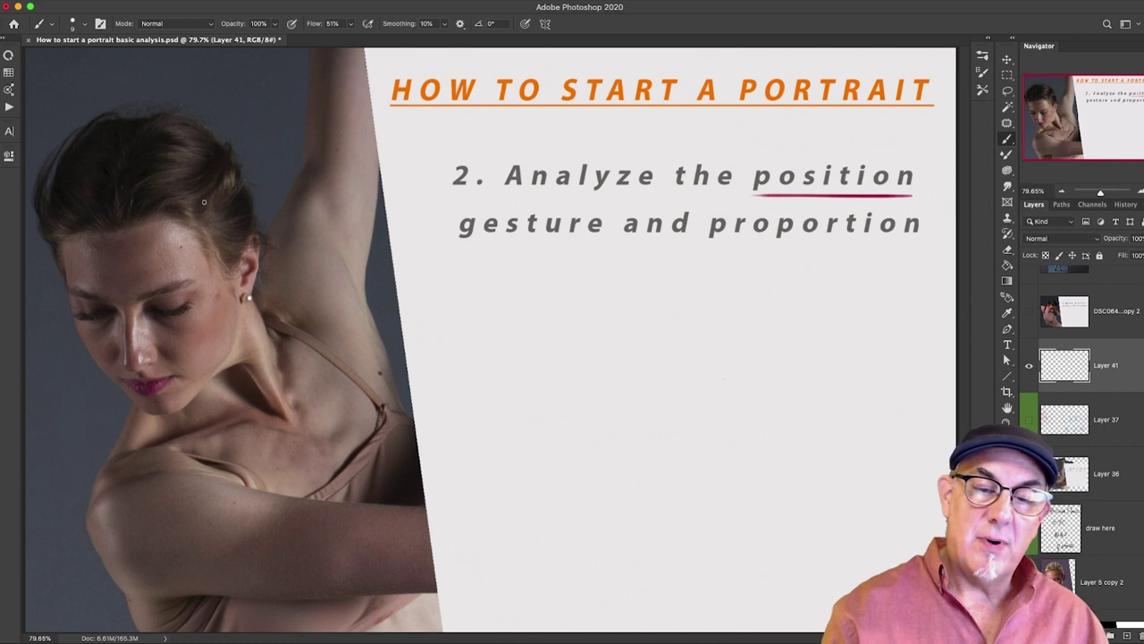
On a new layer with the earlier sketches hidden, outline the model's head with straight red lines along crown, face, jaw and back
mouse_move(57, 234)
mouse_down()
mouse_move(95, 115)
mouse_move(160, 96)
mouse_move(124, 133)
mouse_move(205, 115)
mouse_up()
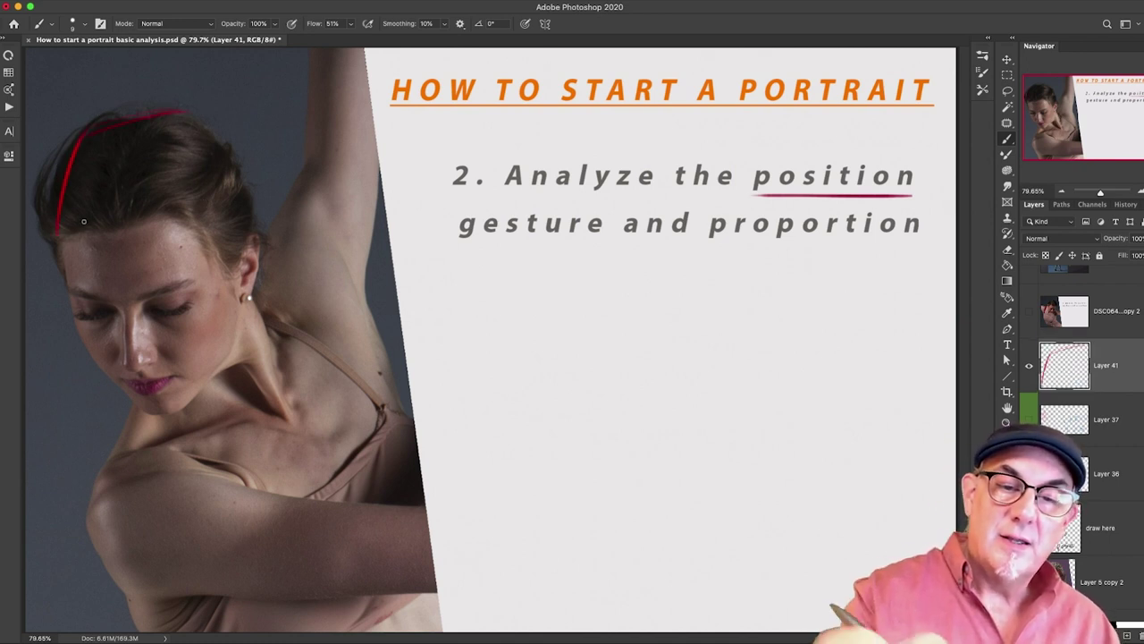
mouse_move(58, 239)
mouse_down()
mouse_move(121, 404)
mouse_move(154, 411)
mouse_move(182, 398)
mouse_move(247, 326)
mouse_up()
drag(229, 176, 255, 310)
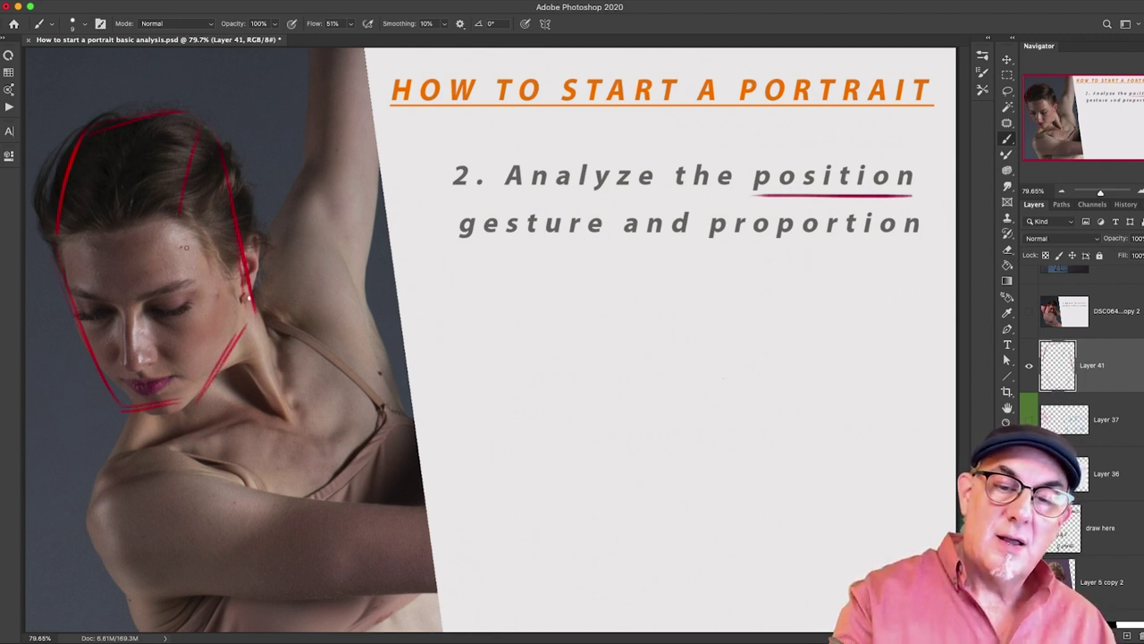
Draw the red edge dividing the front and side planes from hairline to jaw, and a line across the hairline
drag(185, 246, 206, 347)
mouse_move(183, 234)
mouse_down()
mouse_move(204, 395)
mouse_move(201, 381)
mouse_up()
drag(190, 306, 196, 366)
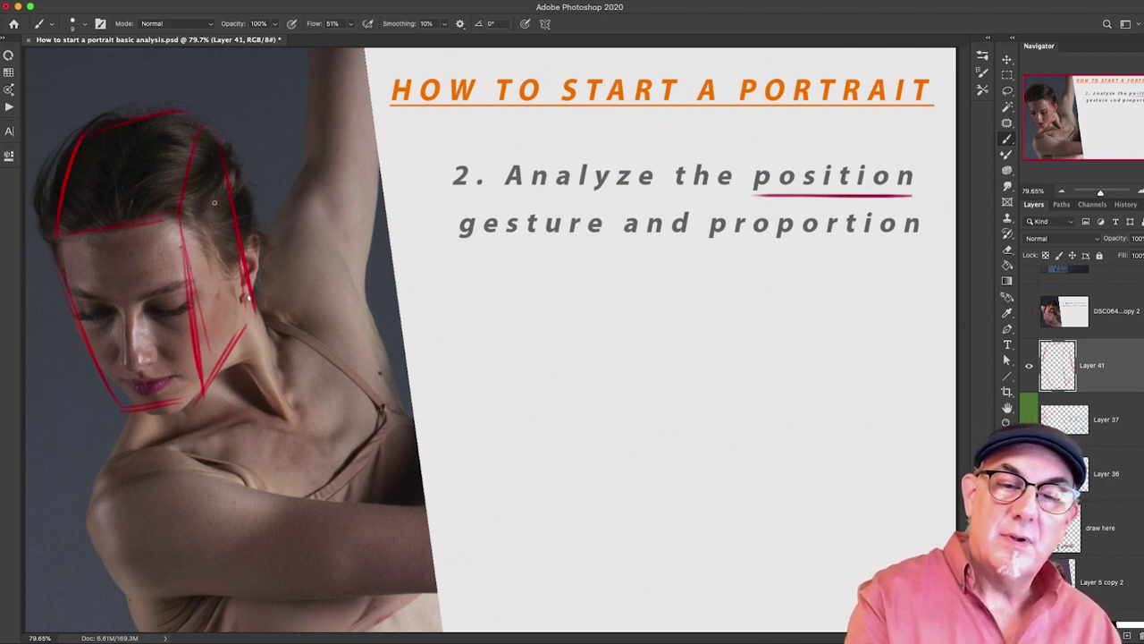
Reinforce the red jaw line and front-to-side plane edge, and label the forehead plane and the side plane, marking the latter S
drag(247, 286, 204, 397)
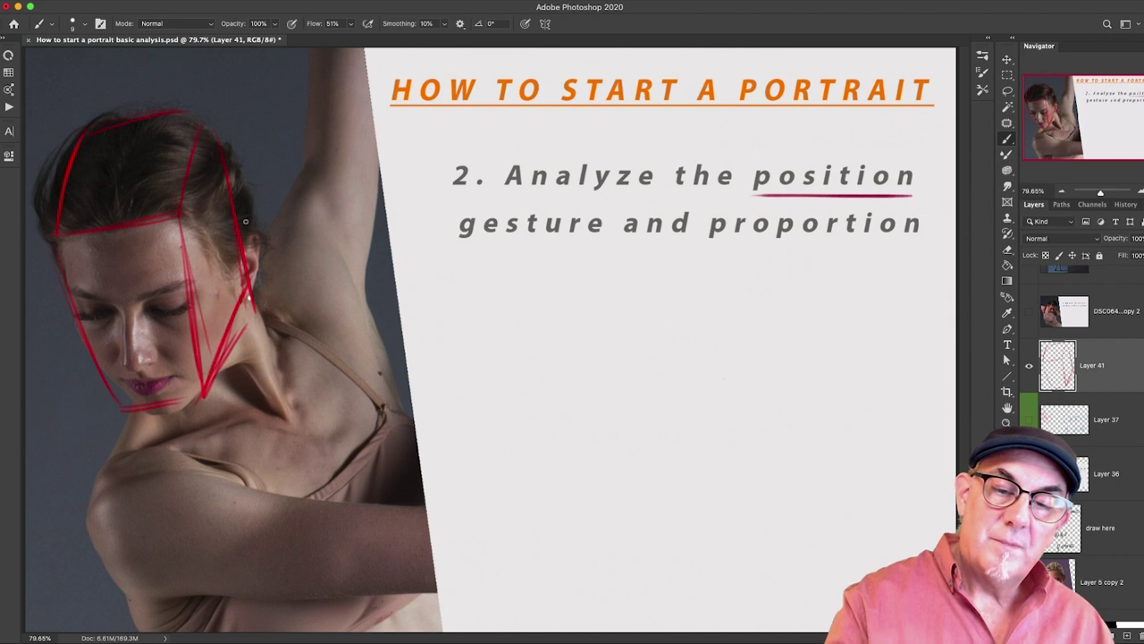
drag(183, 224, 189, 304)
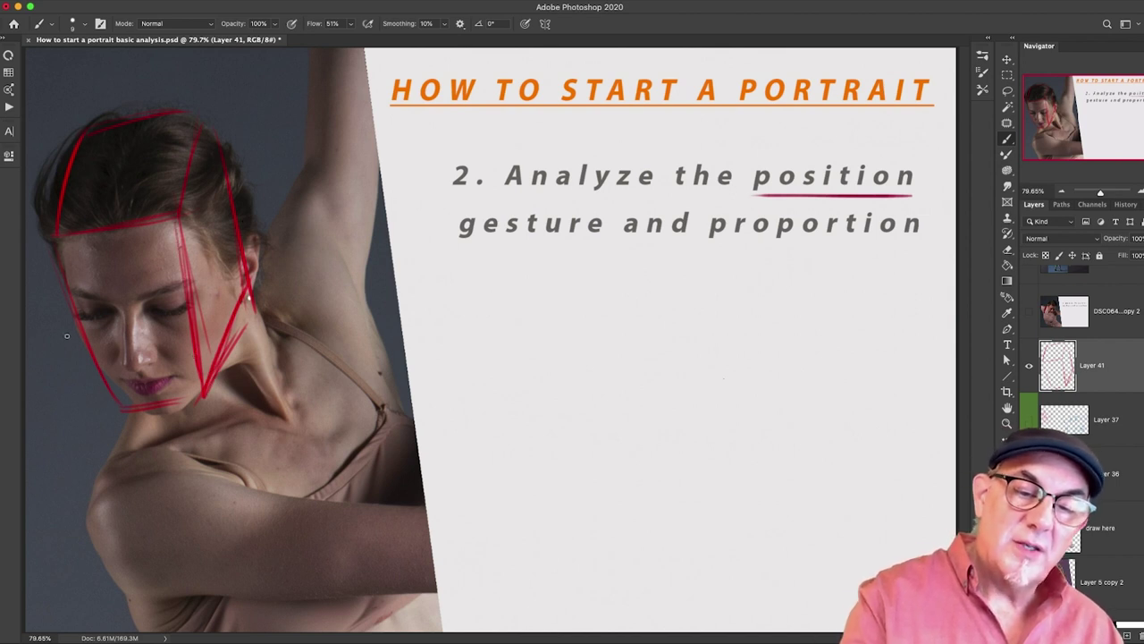
mouse_move(79, 268)
mouse_down()
mouse_move(83, 284)
mouse_move(88, 262)
mouse_up()
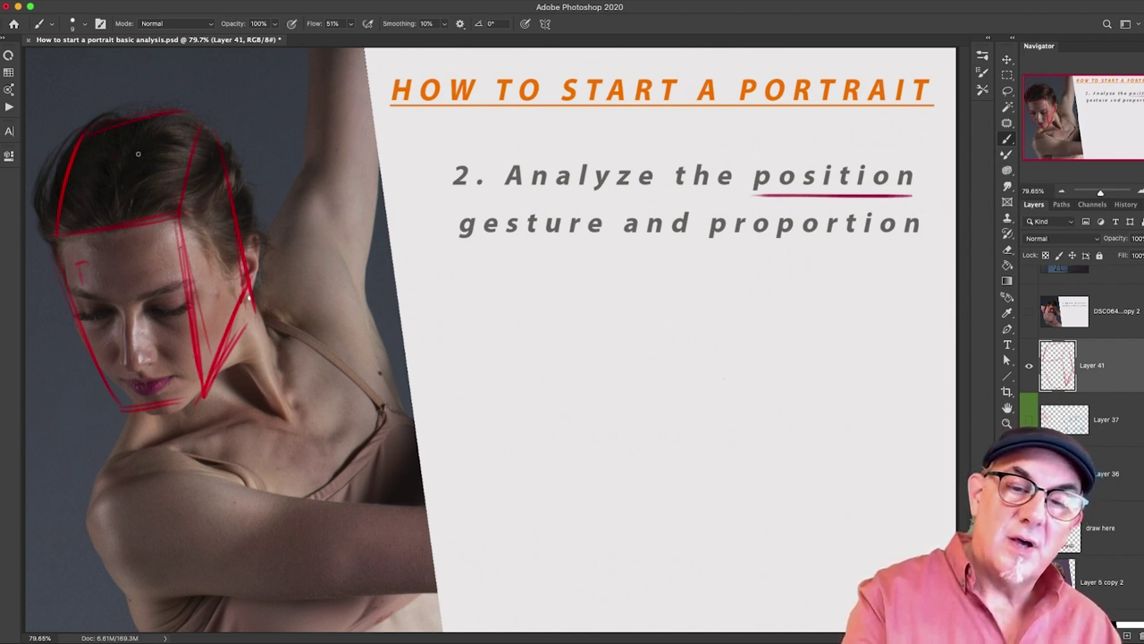
drag(224, 229, 212, 261)
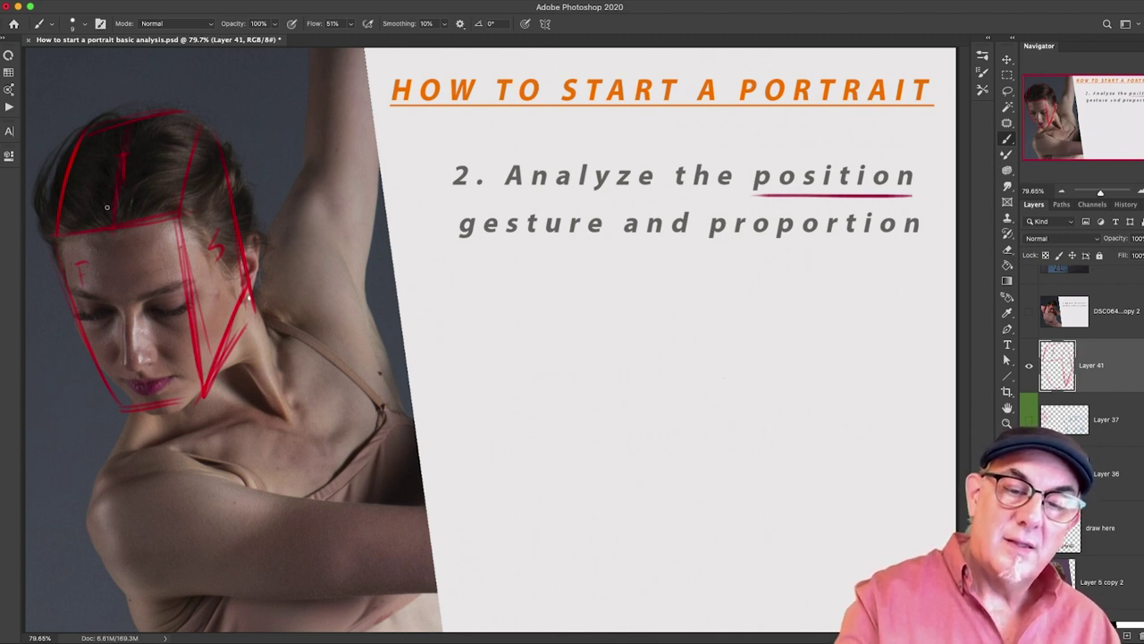
Draw the red centre line down the face to the chin with a crossing brow line, and add slanted strokes on the side plane
drag(111, 215, 154, 401)
drag(115, 241, 145, 389)
drag(125, 304, 139, 349)
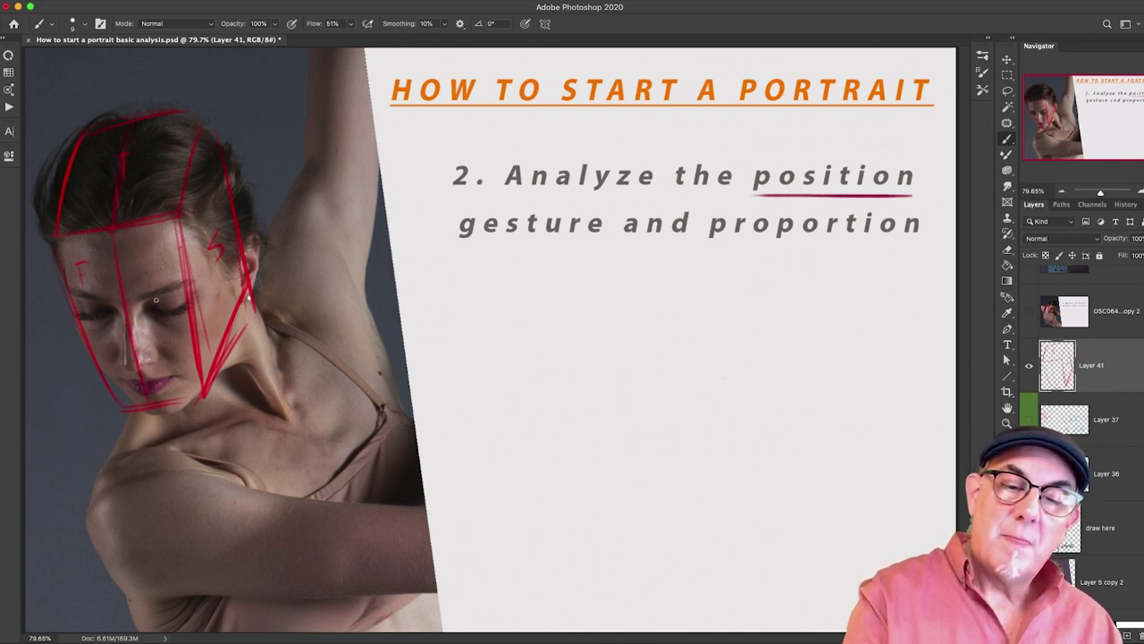
drag(217, 249, 198, 288)
drag(223, 222, 196, 284)
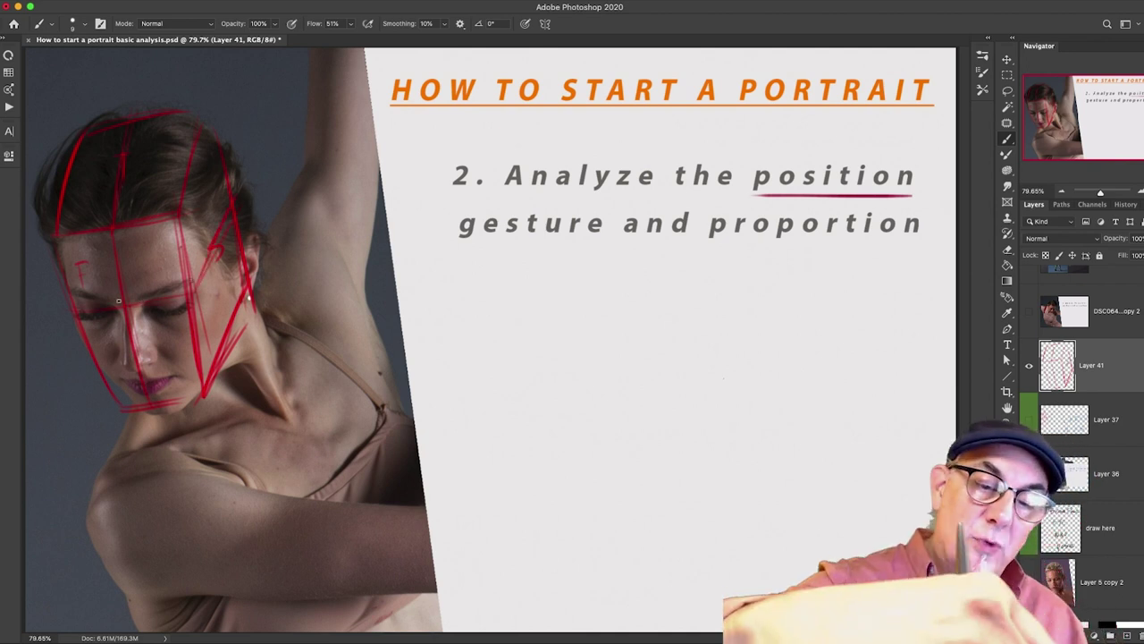
Draw a red vertical line on the blank area, show the Layer 37 head sketches, and add a red arrow pointing toward head N
drag(490, 286, 491, 376)
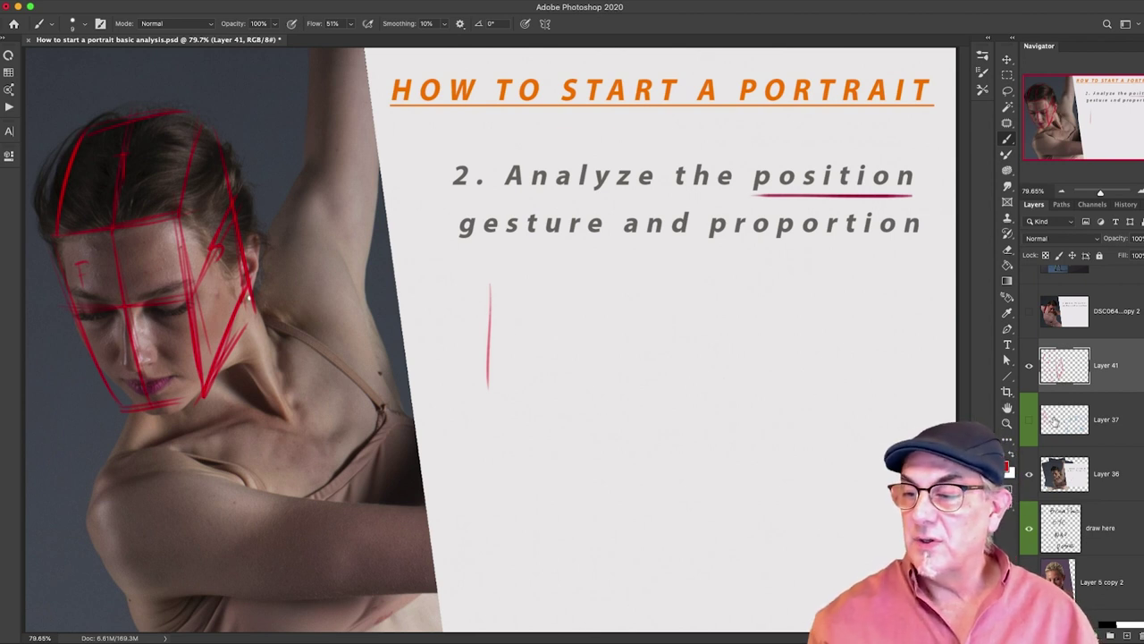
click(1029, 420)
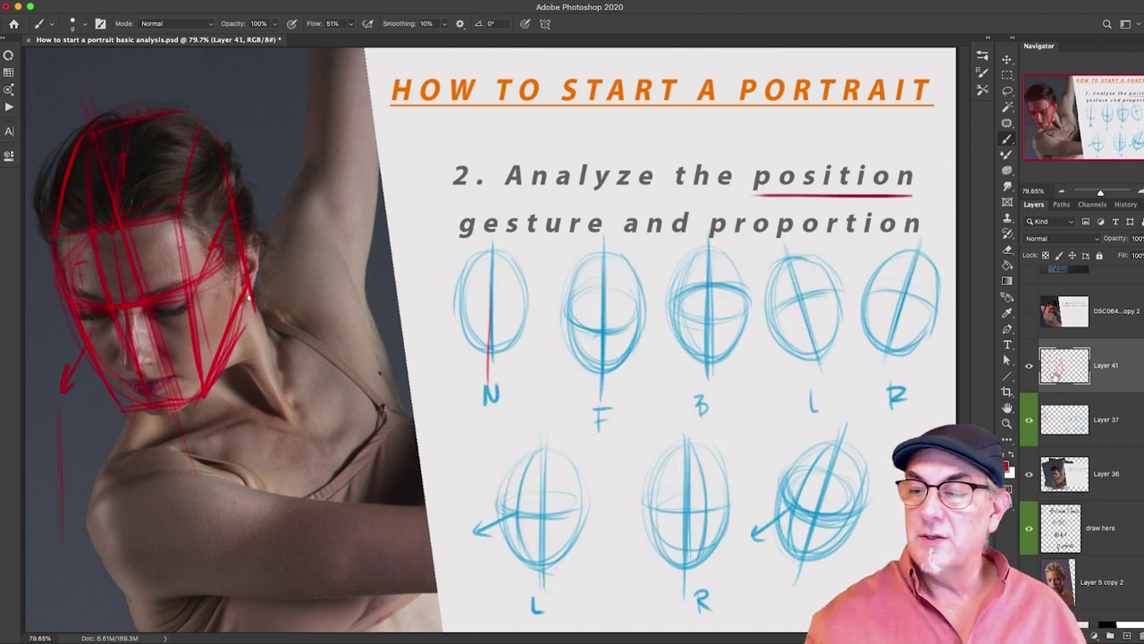
drag(421, 354, 450, 341)
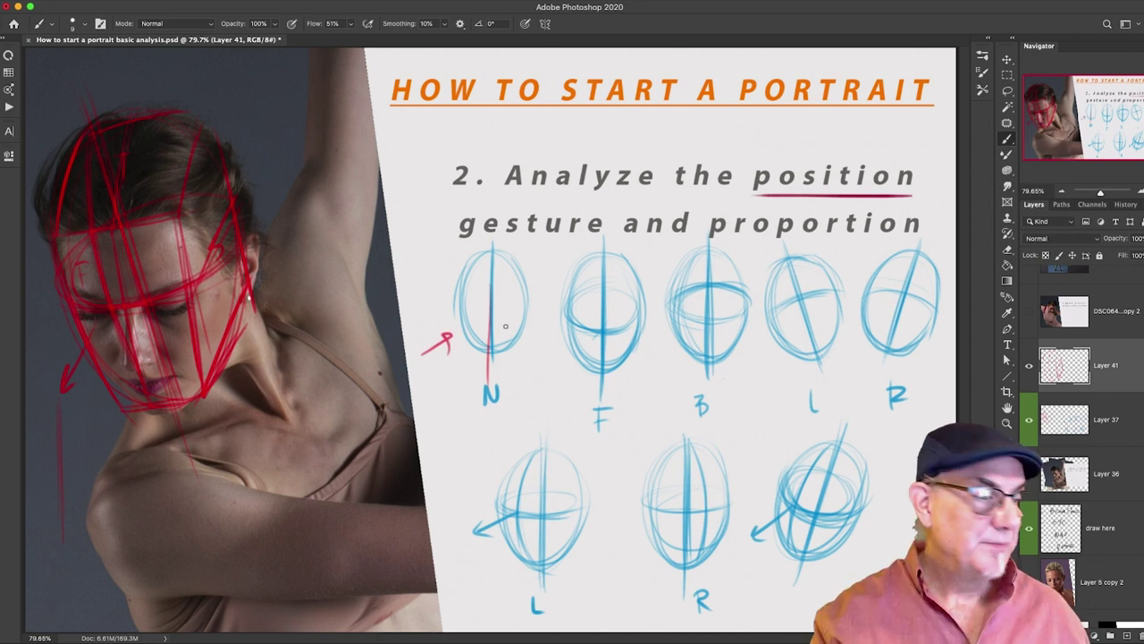
Erase the red vertical line over the head sketch labelled N
key(e)
drag(490, 309, 489, 393)
drag(489, 341, 487, 367)
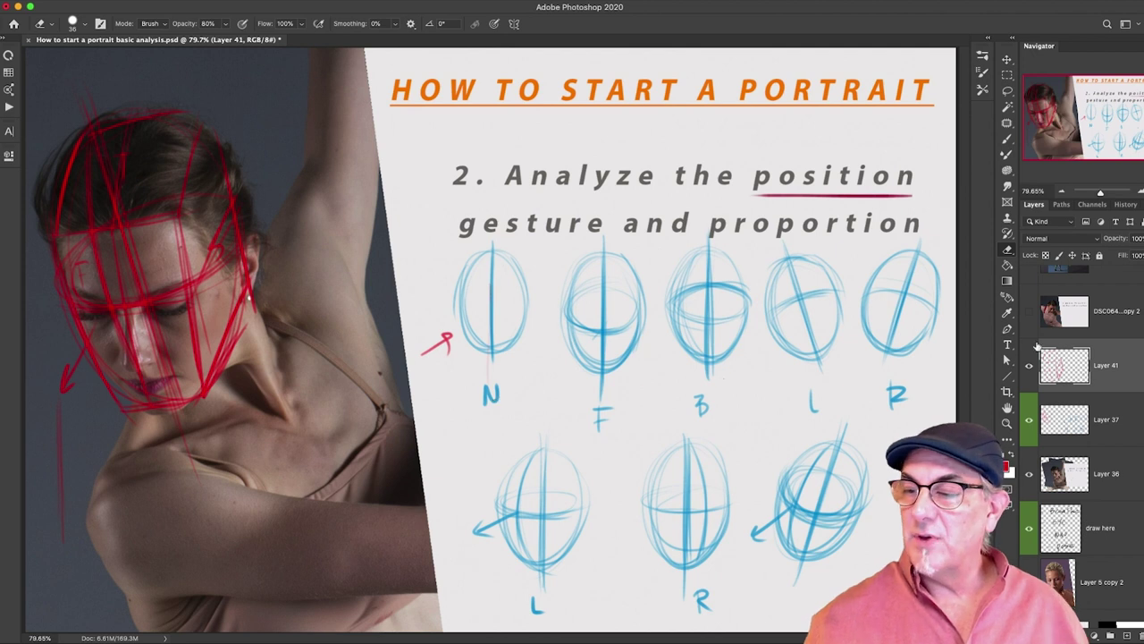
Hide the Layer 37 head sketches and show them again
click(1029, 422)
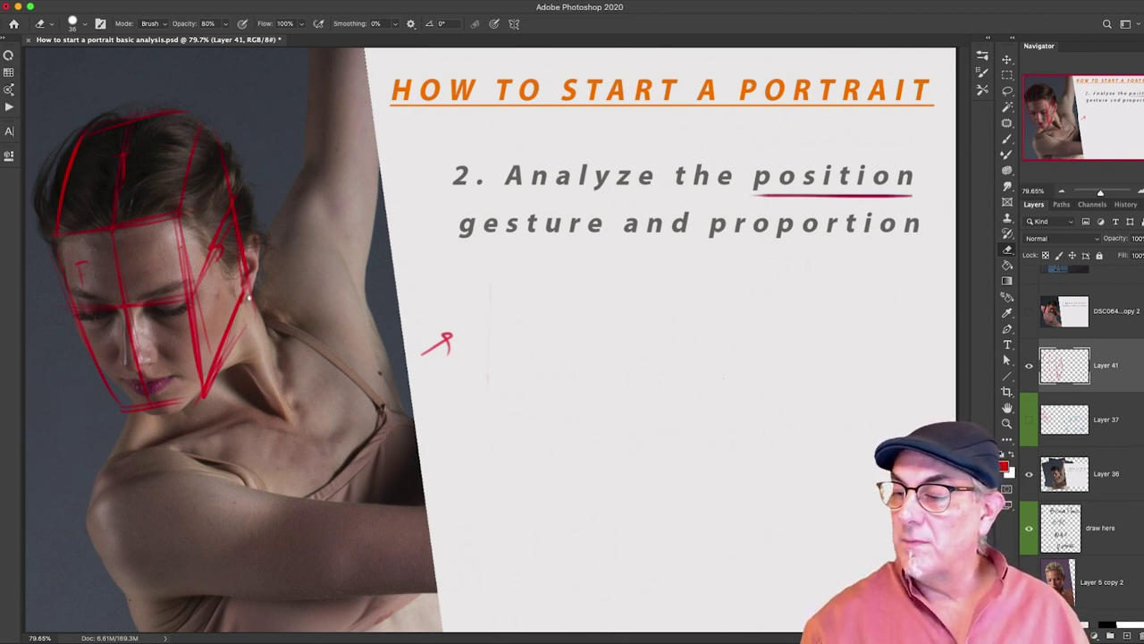
scroll(1081, 438, up, 4)
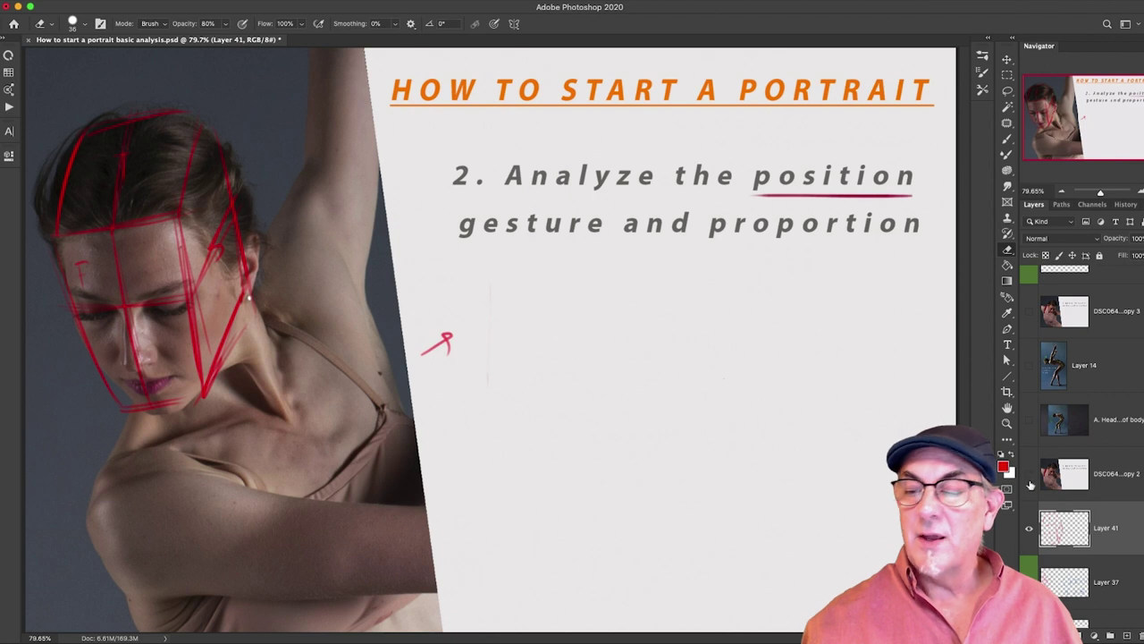
scroll(1032, 429, down, 5)
click(1029, 372)
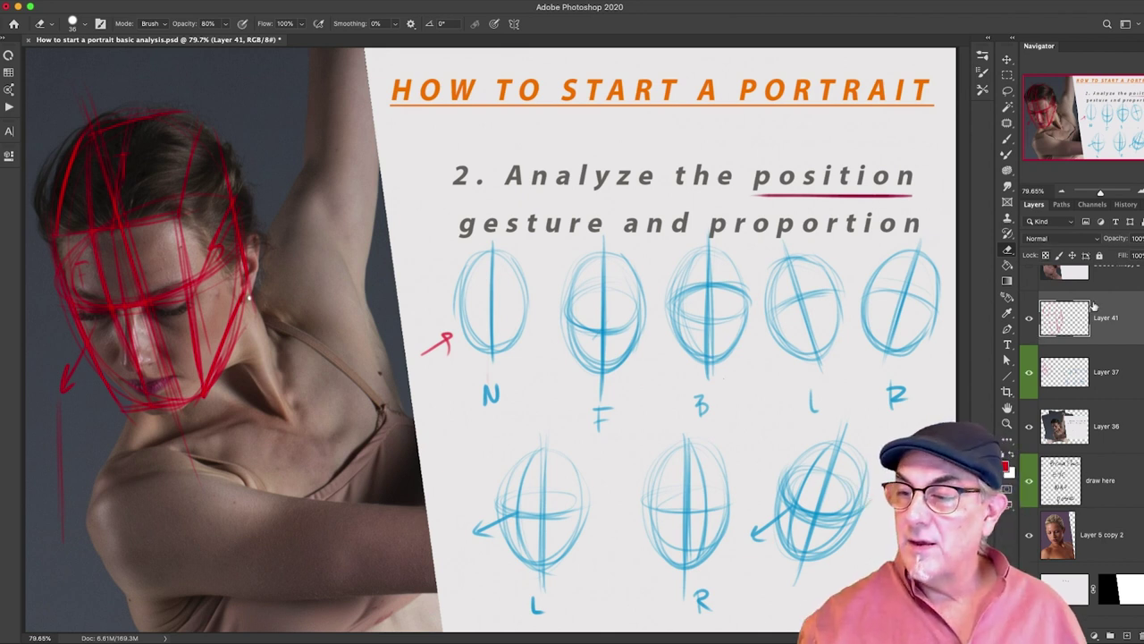
scroll(1042, 332, up, 4)
scroll(1041, 333, up, 2)
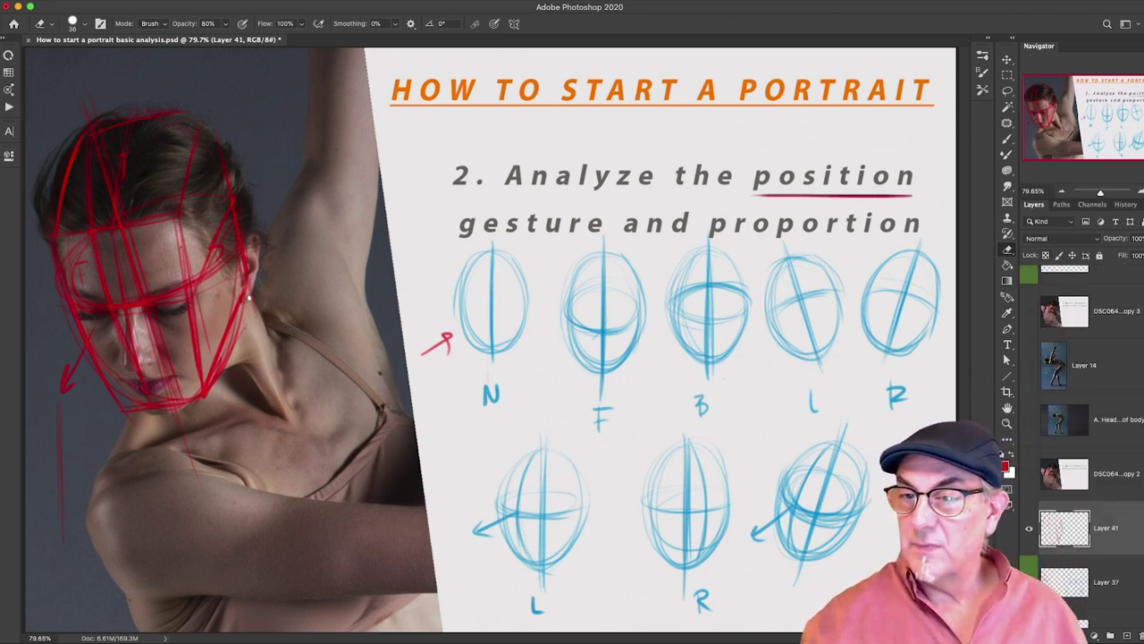